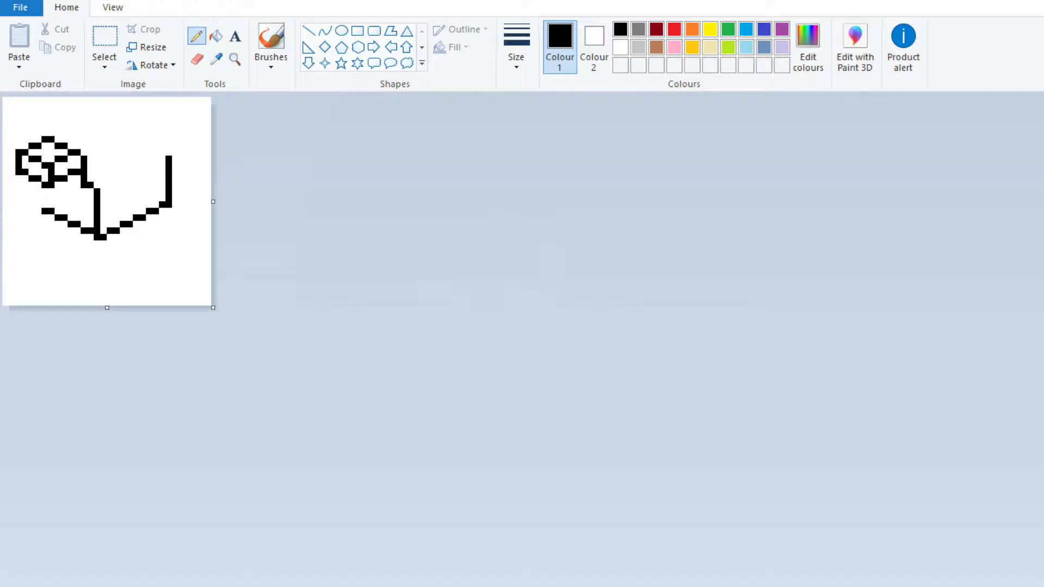
Move the whole black outline drawing slightly right and down on the canvas
left_click(235, 58)
key("ctrl+Page_Down")
key("ctrl+Page_Down")
key("ctrl+Page_Down")
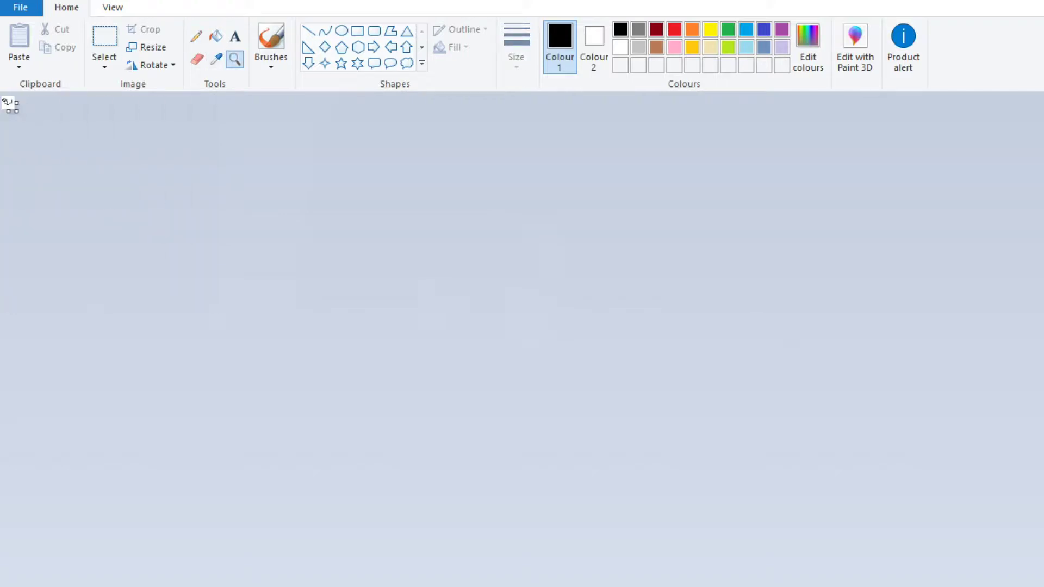
key("ctrl+Page_Up")
key("ctrl+Page_Up")
key("ctrl+Page_Up")
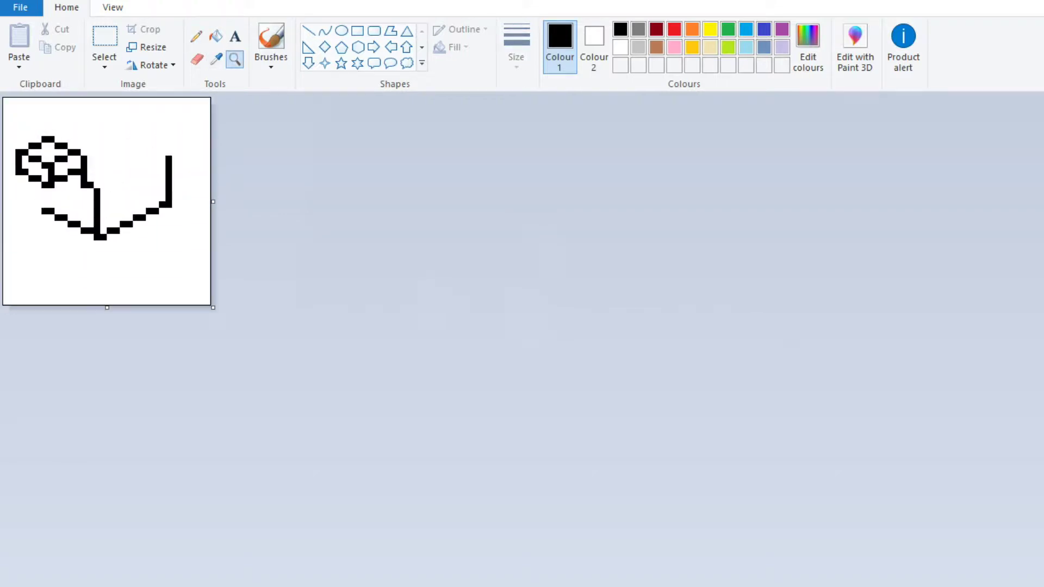
left_click(104, 35)
left_click_drag(15, 110, 198, 279)
left_click_drag(106, 194, 133, 207)
Draw a small isometric beak block in black pixels against the lower-left side of the head outline
left_click(196, 35)
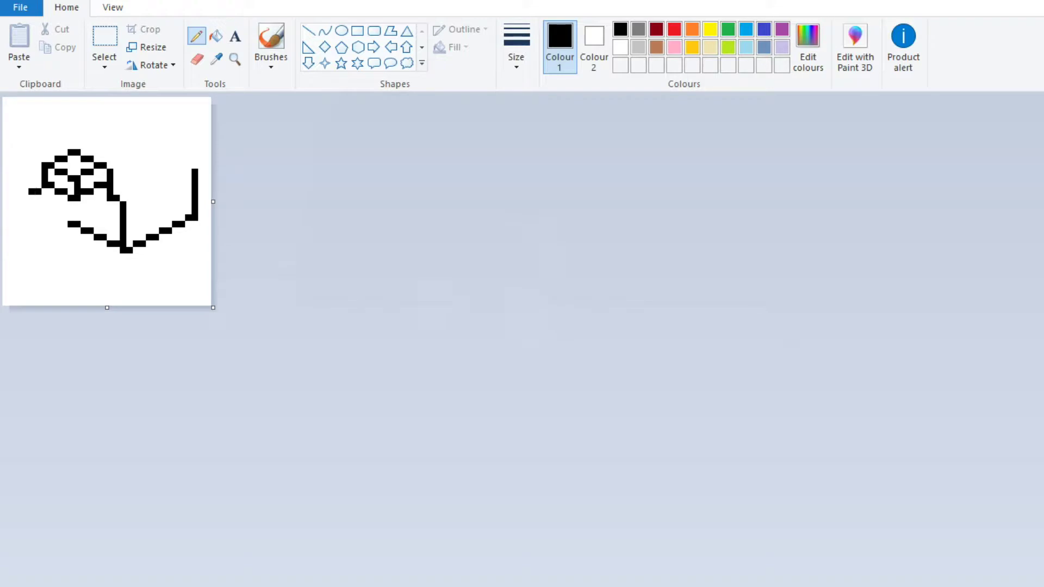
mouse_move(18, 198)
left_mouse_down()
mouse_move(61, 205)
mouse_move(44, 224)
mouse_move(74, 211)
mouse_move(74, 202)
mouse_move(16, 211)
left_mouse_up()
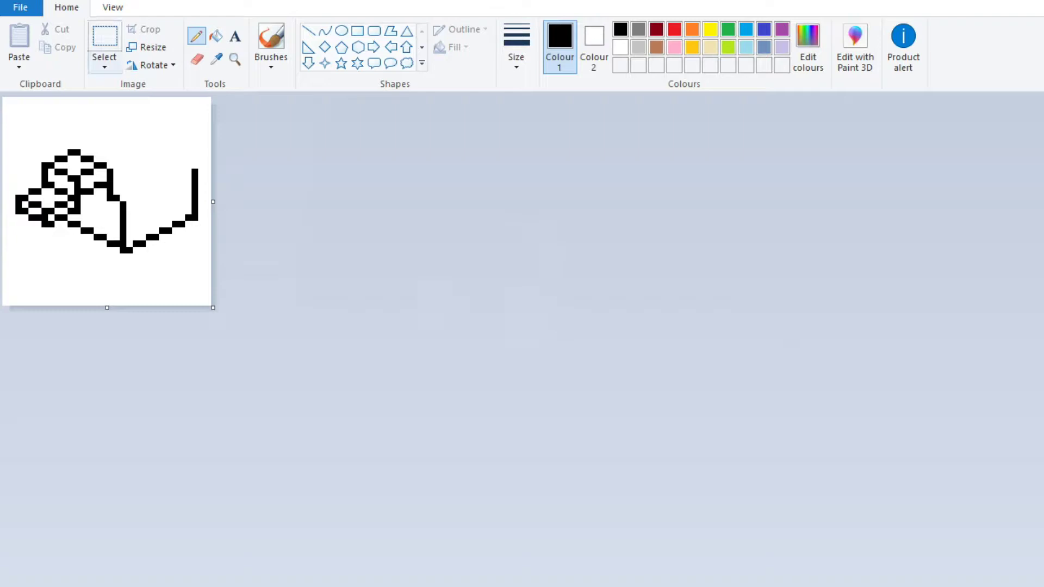
Remove the body lines to the right of and below the head, keeping only the head and beak outlines
left_click(105, 38)
left_click_drag(107, 187, 205, 256)
mouse_move(157, 222)
left_mouse_down()
mouse_move(170, 183)
mouse_move(97, 240)
left_mouse_up()
mouse_move(2, 101)
left_mouse_down()
mouse_move(24, 112)
mouse_move(133, 239)
left_mouse_up()
left_click_drag(66, 102, 66, 234)
left_click(163, 278)
key("ctrl+z")
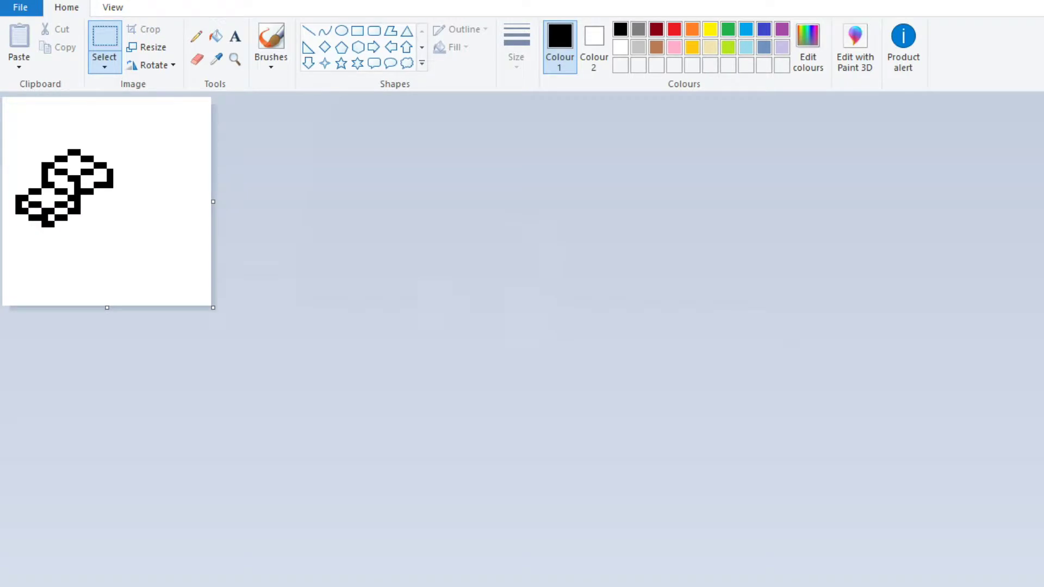
Redraw the beak outline narrower and taller in black, and extend the head's right side down to the beak's lower edge
left_click(197, 36)
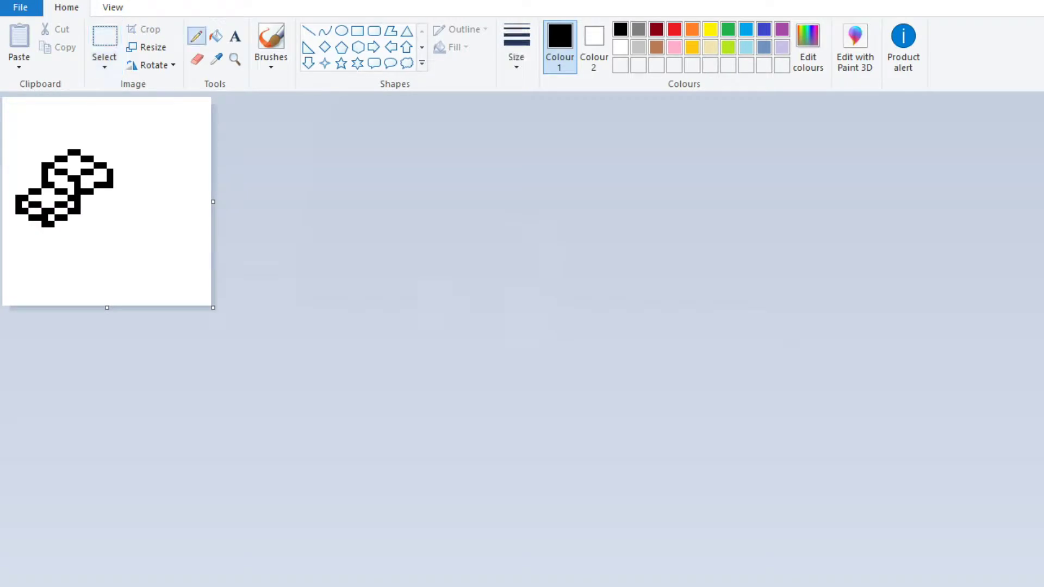
mouse_move(16, 197)
left_mouse_down()
mouse_move(52, 224)
mouse_move(35, 202)
left_mouse_up()
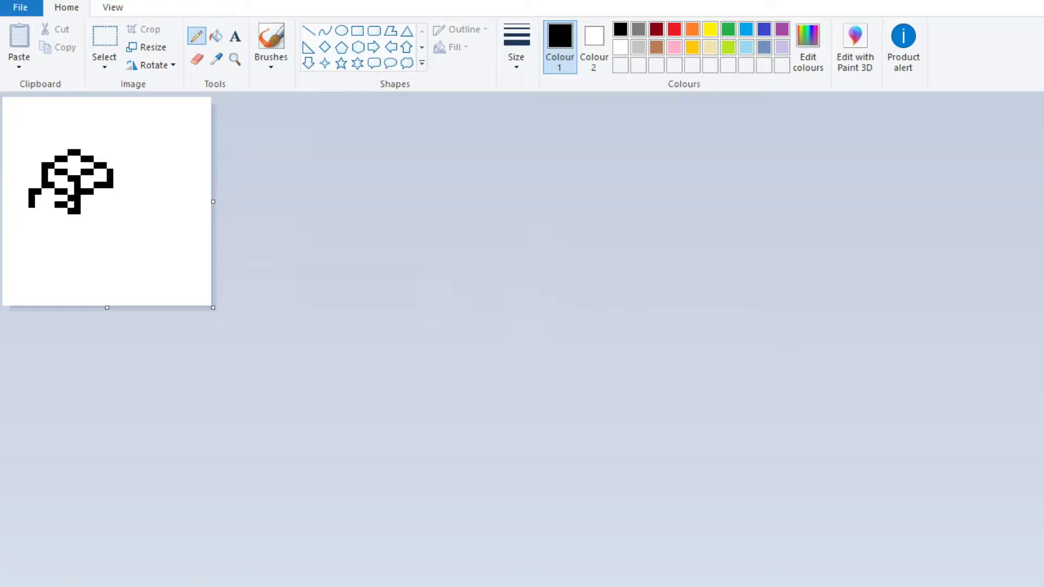
right_click(61, 205)
left_click(48, 212)
left_click_drag(31, 210, 71, 223)
left_click(61, 230)
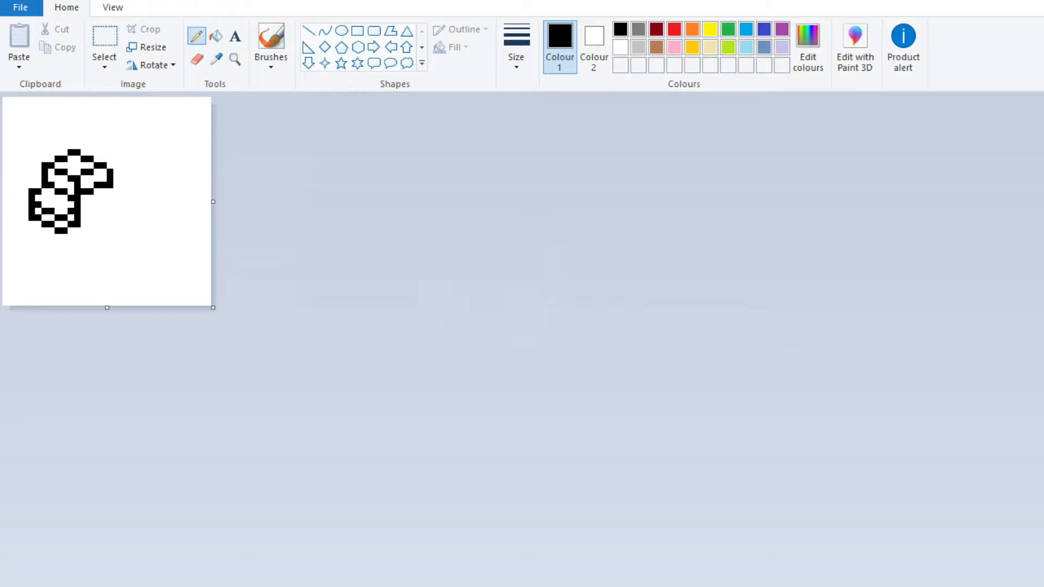
left_click_drag(83, 218, 110, 196)
Fill all faces of the head with turquoise blue and paint over the inner line crossing its right side
left_click(216, 36)
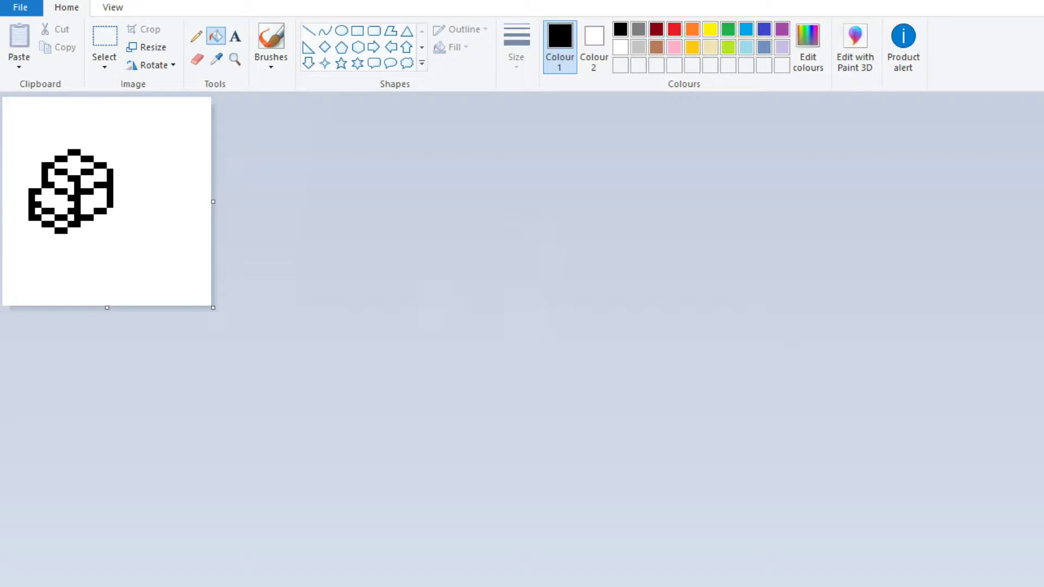
left_click(747, 29)
left_click(94, 202)
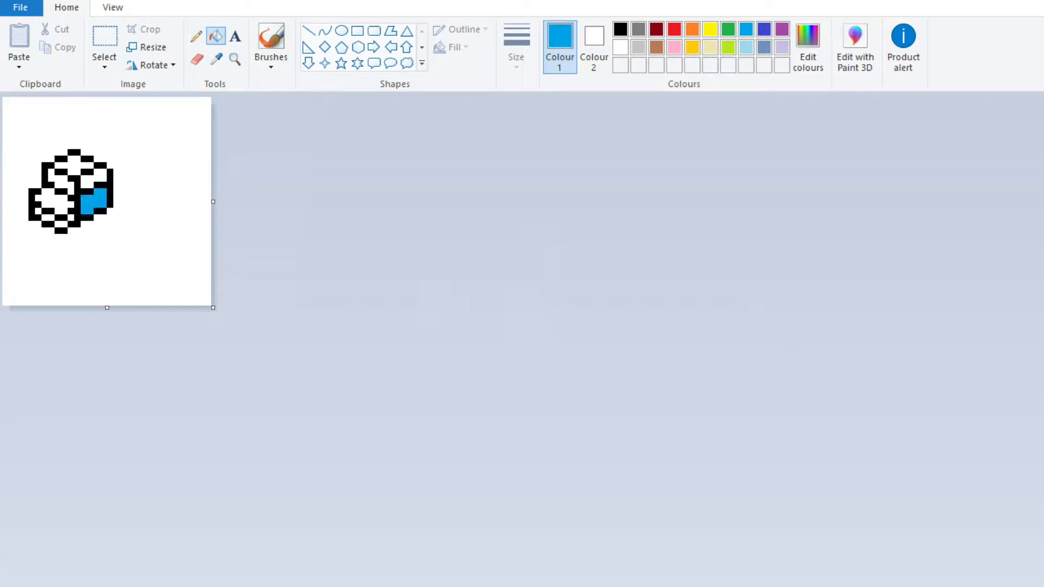
left_click(93, 179)
left_click(74, 164)
left_click(61, 183)
left_click(197, 36)
left_click(84, 192)
left_click_drag(96, 185, 104, 185)
Fill every white area inside the beak outline with gold
left_click(216, 36)
left_click(692, 46)
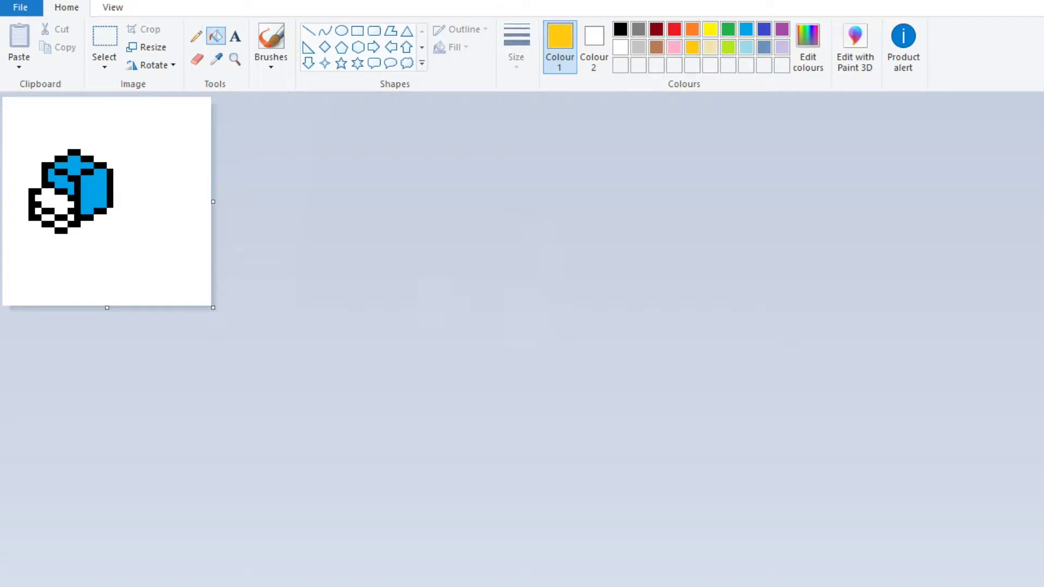
left_click(54, 201)
left_click(61, 224)
left_click(44, 215)
left_click(71, 217)
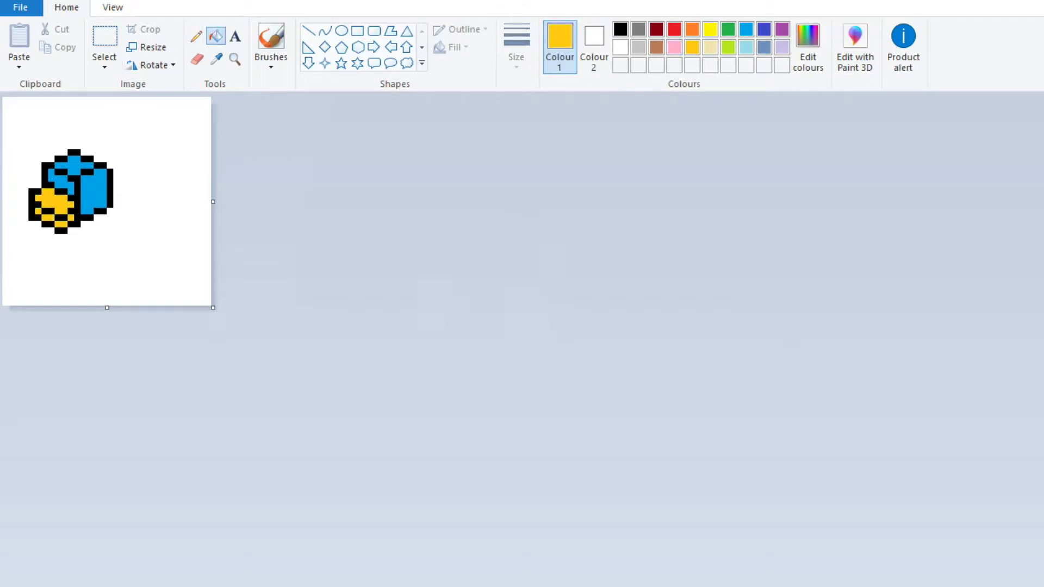
Sample the head's blue, mix a slightly darker shade, and pencil shading along the inner edges of the head
left_click(235, 59)
right_click(82, 191)
scroll(82, 174, "down", 3)
scroll(82, 174, "up", 3)
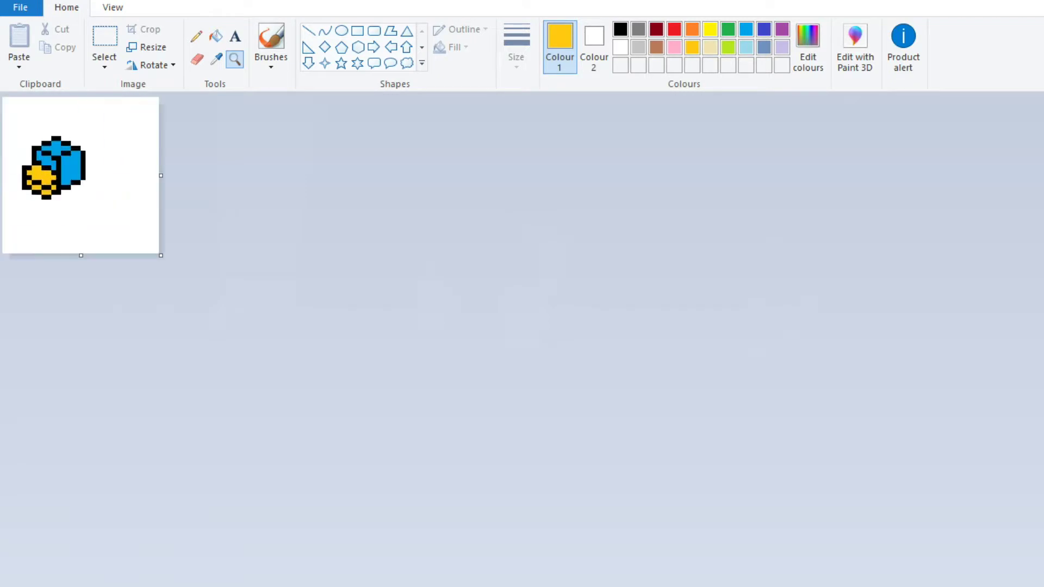
left_click(216, 59)
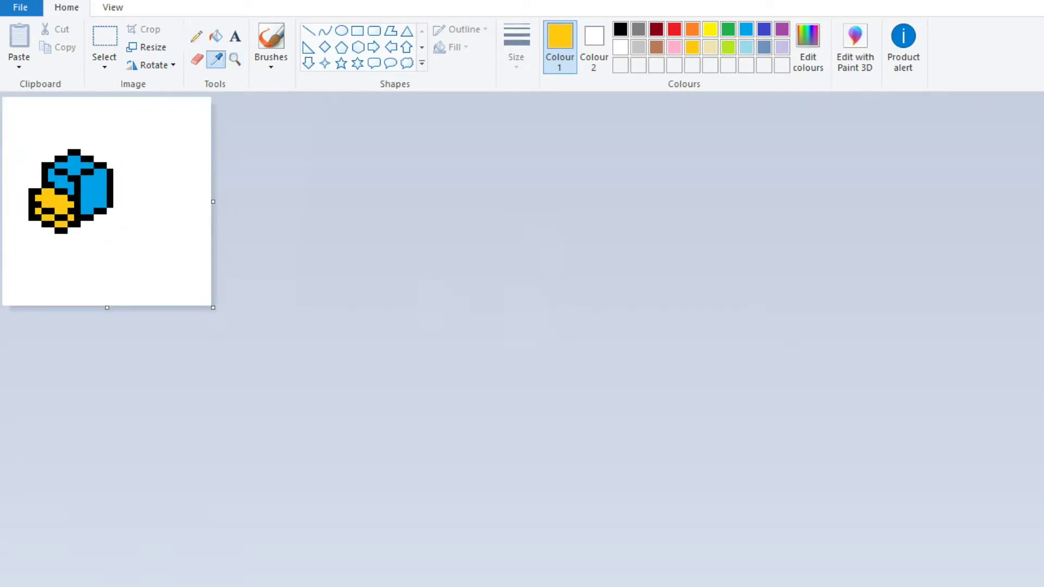
left_click(98, 188)
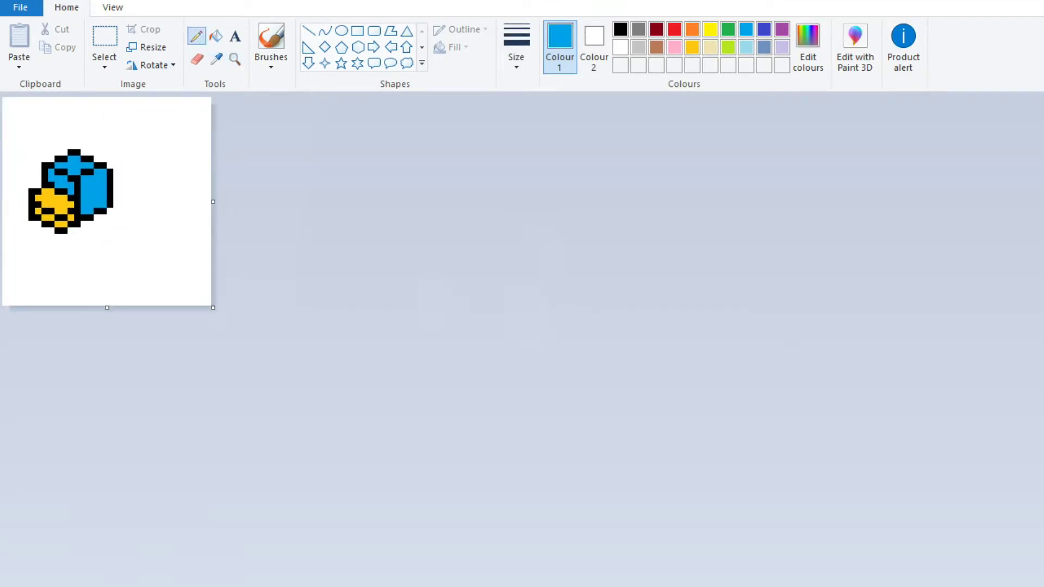
left_click(808, 48)
left_click(946, 388)
left_click(622, 520)
mouse_move(85, 212)
left_mouse_down()
mouse_move(103, 185)
mouse_move(80, 172)
mouse_move(70, 186)
left_mouse_up()
Recolour the head's black outline with a dark blue of RGB 0, 105, 151 and add two black eye pixels
left_click(808, 48)
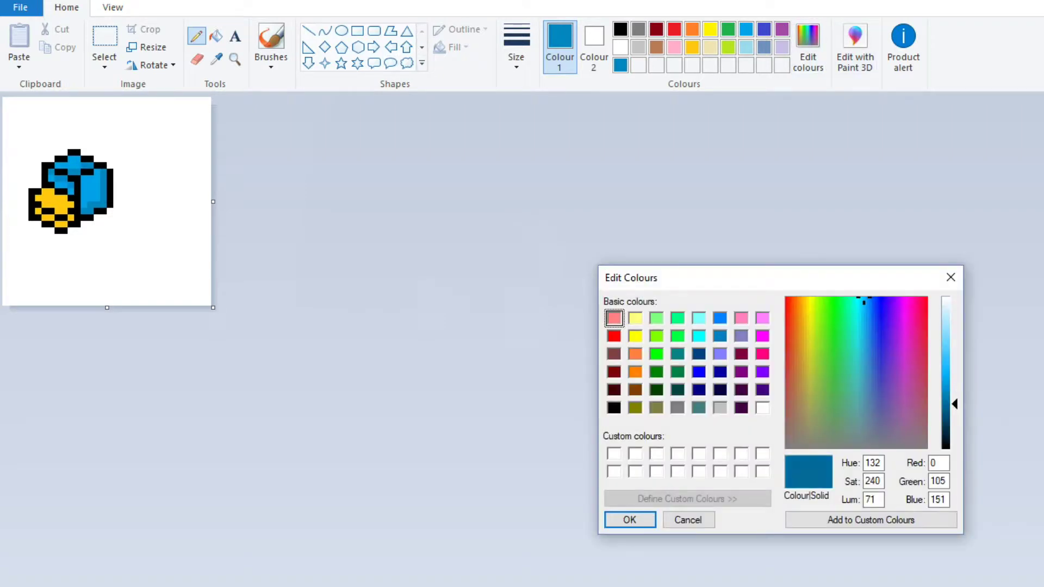
left_click(630, 520)
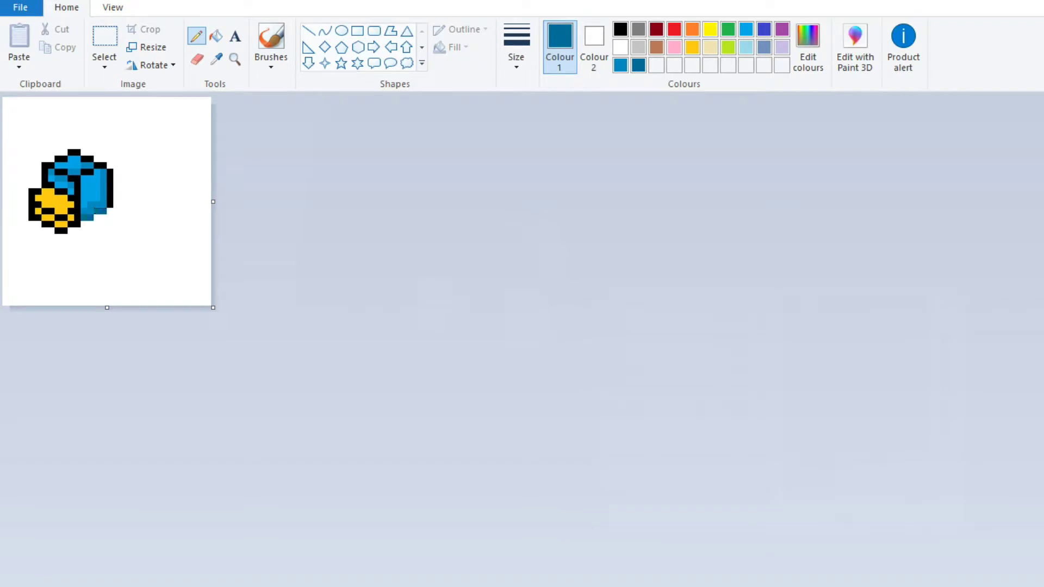
mouse_move(110, 199)
left_mouse_down()
mouse_move(110, 172)
mouse_move(71, 152)
mouse_move(45, 178)
mouse_move(66, 172)
mouse_move(77, 183)
left_mouse_up()
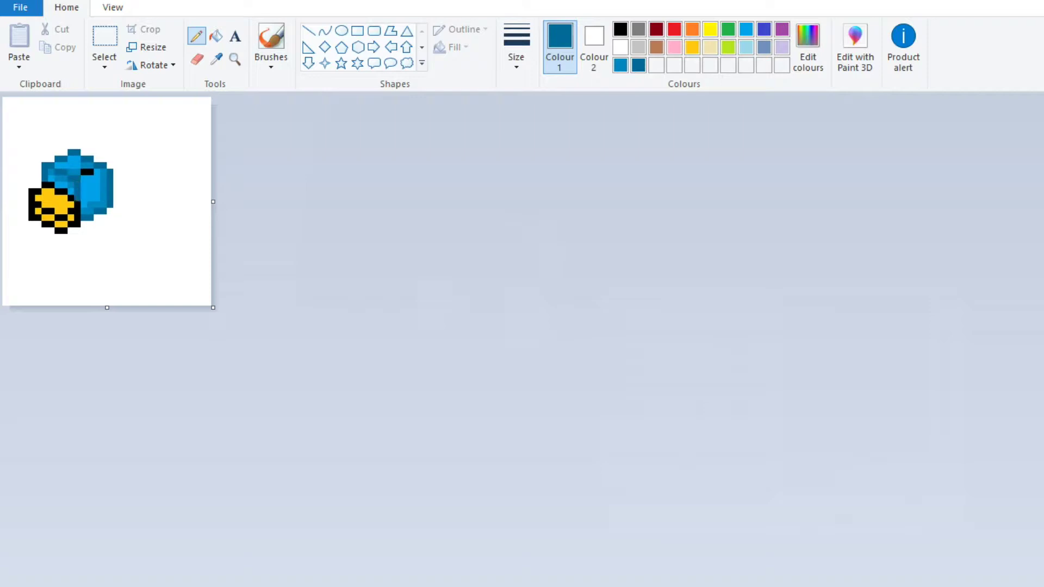
left_click(620, 29)
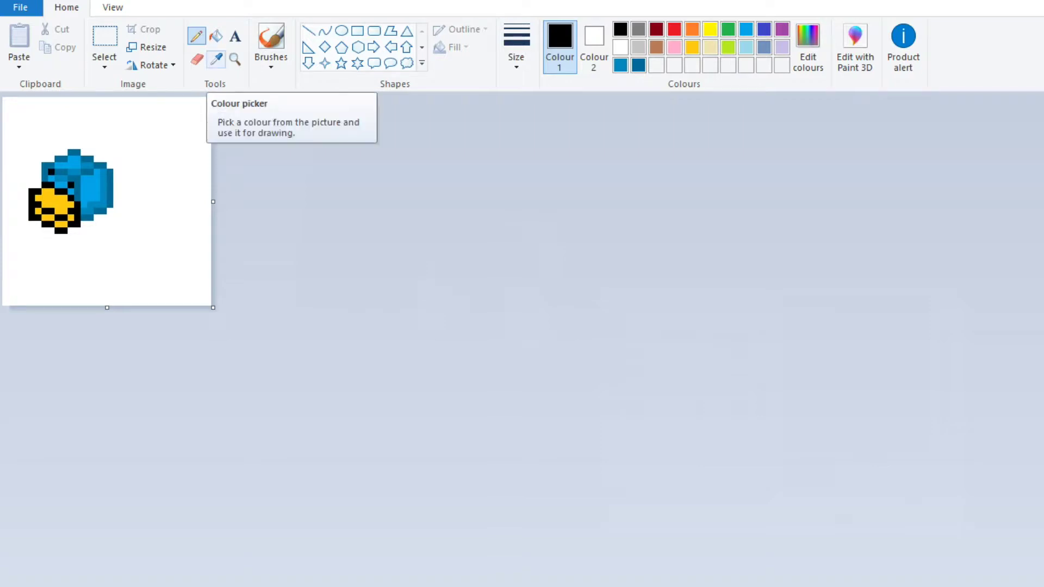
Mix a slightly darker gold and pencil shading pixels onto the beak
left_click(216, 35)
left_click(693, 47)
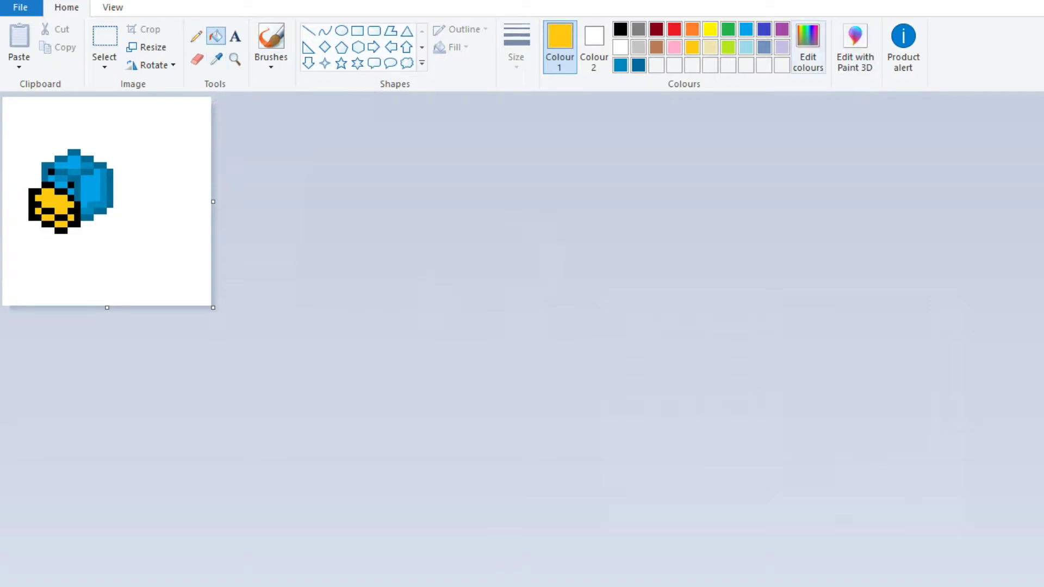
left_click(808, 48)
left_click(625, 520)
left_click(197, 35)
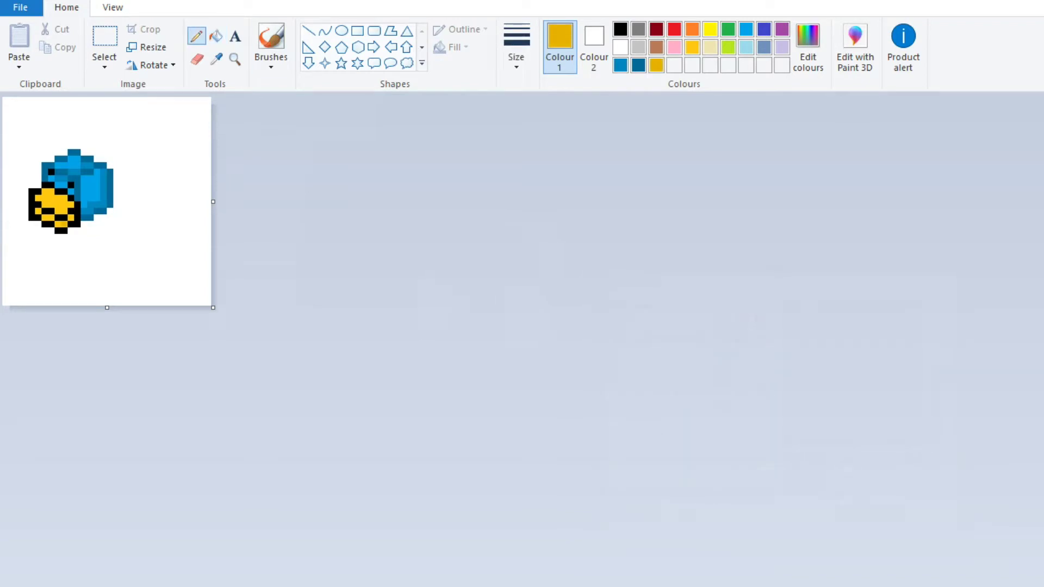
left_click_drag(44, 205, 60, 205)
Mix a still darker gold and recolour the beak's black outline and inner lines with it
left_click(809, 48)
left_click(946, 390)
left_click(629, 520)
left_click(216, 36)
left_click(61, 191)
left_click(48, 185)
left_click(35, 206)
left_click(48, 224)
left_click(61, 230)
left_click(75, 214)
left_click(48, 211)
left_click(61, 218)
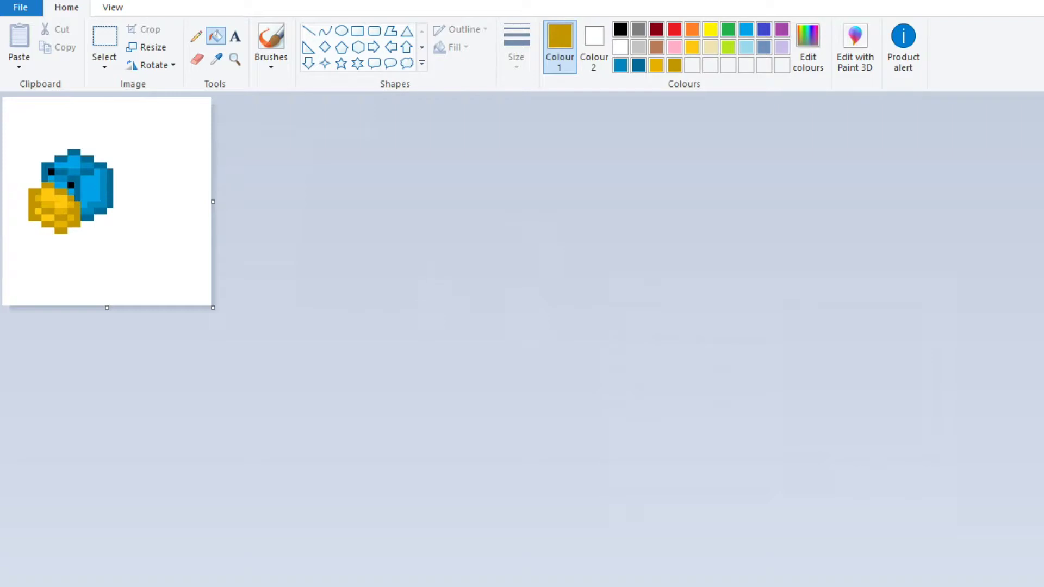
Move the finished head and beak up and left, close to the canvas's upper-left corner
left_click(196, 36)
left_click(620, 29)
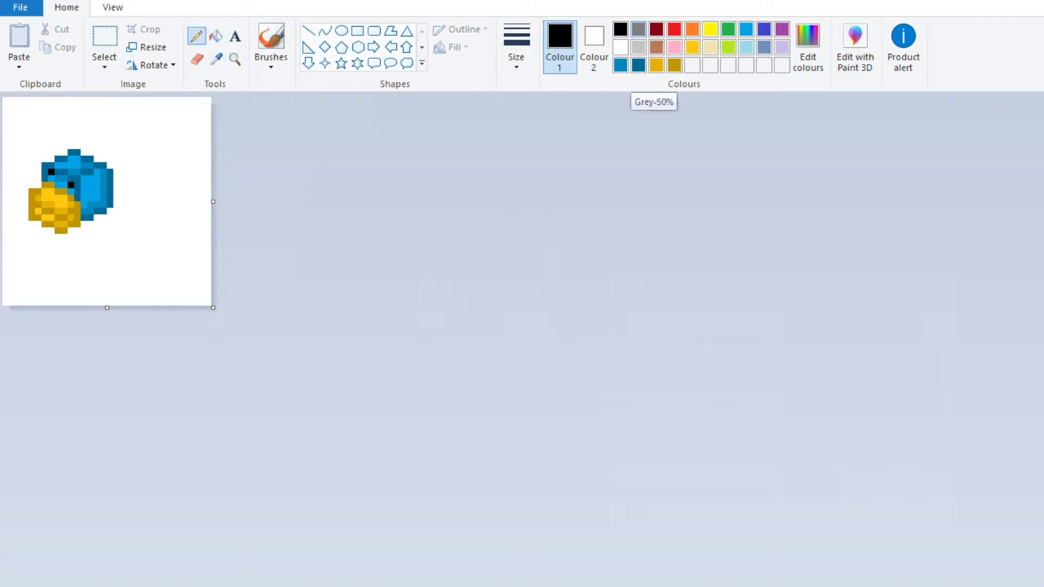
left_click(105, 35)
left_click_drag(14, 127, 122, 242)
left_click_drag(70, 190, 58, 151)
Outline a small wattle in black pixels directly beneath the beak and fill it with red
left_click(197, 36)
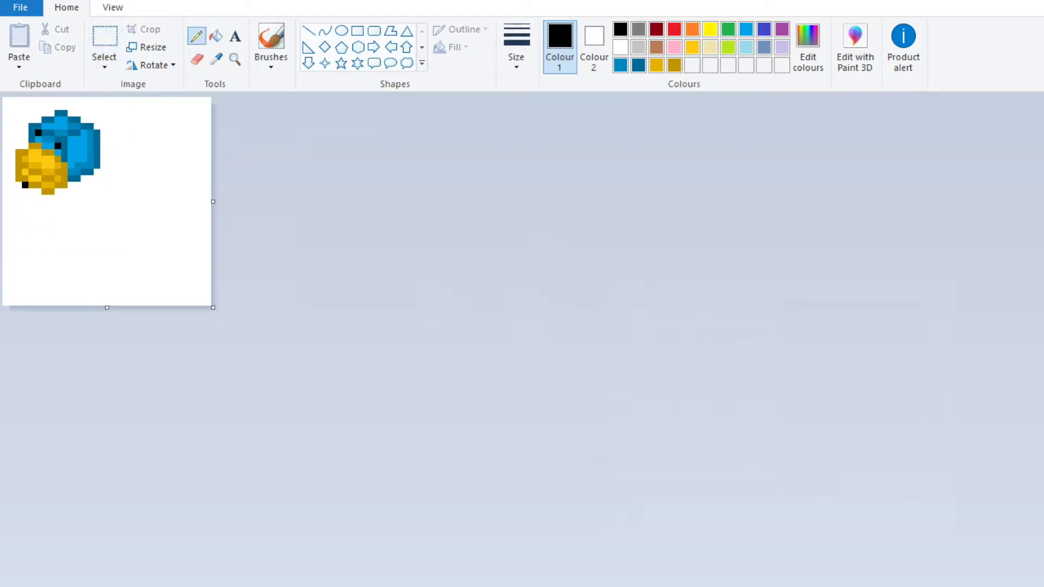
mouse_move(31, 204)
left_mouse_down()
mouse_move(55, 210)
mouse_move(57, 191)
left_mouse_up()
key("ctrl+z")
key("ctrl+z")
left_click(216, 36)
left_click(675, 29)
left_click(37, 197)
Mix a darker red of RGB 205, 16, 26 and recolour the wattle's black outline with it
left_click(807, 49)
left_click(944, 381)
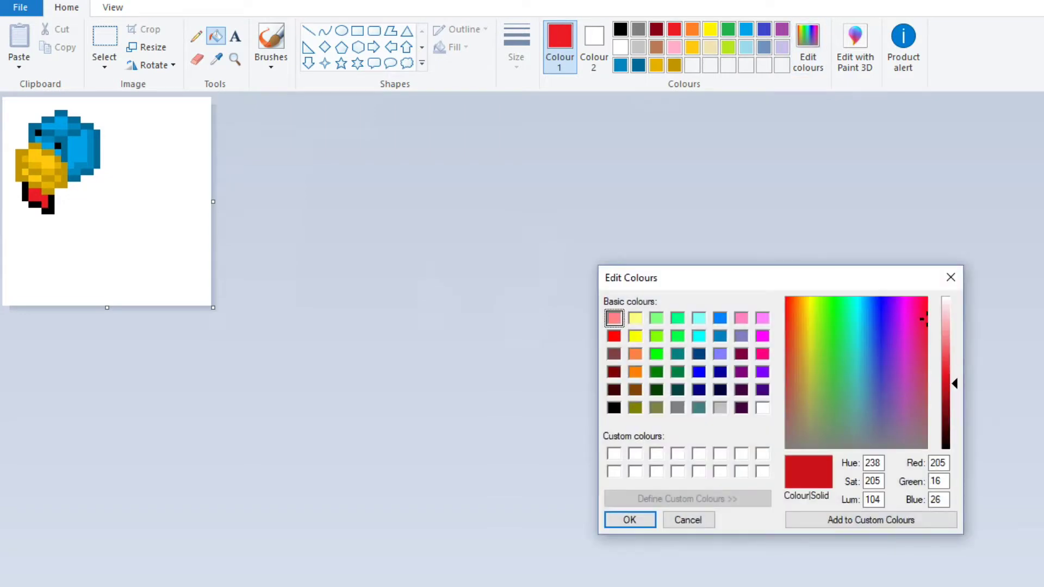
left_click(631, 518)
left_click(47, 210)
left_click(34, 204)
left_click(25, 192)
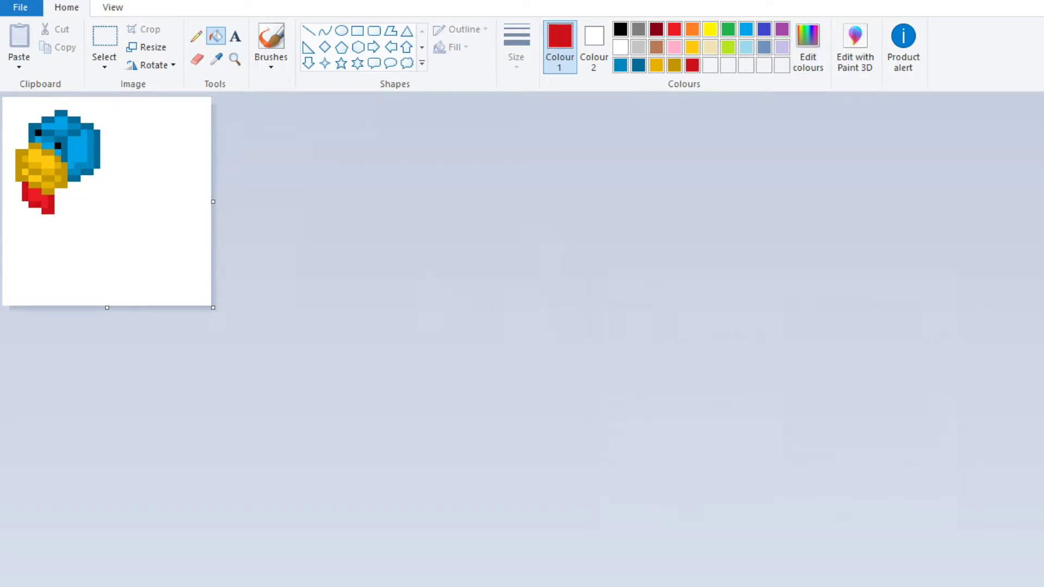
Clear most of the red wattle beneath the beak for a reshaped version
left_click(235, 59)
scroll(54, 136, "down", 4)
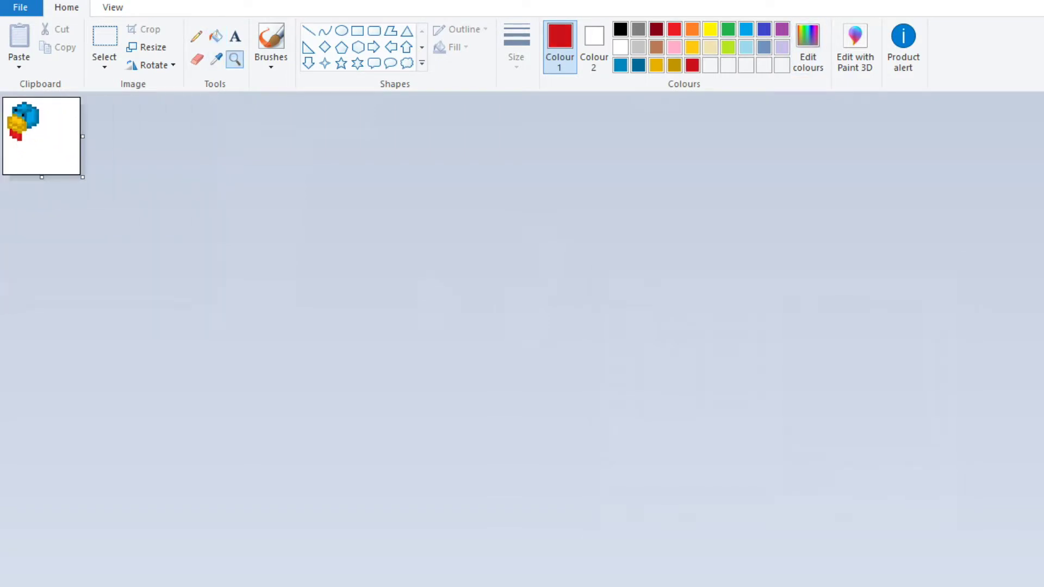
scroll(17, 109, "up", 4)
scroll(109, 201, "up", 1)
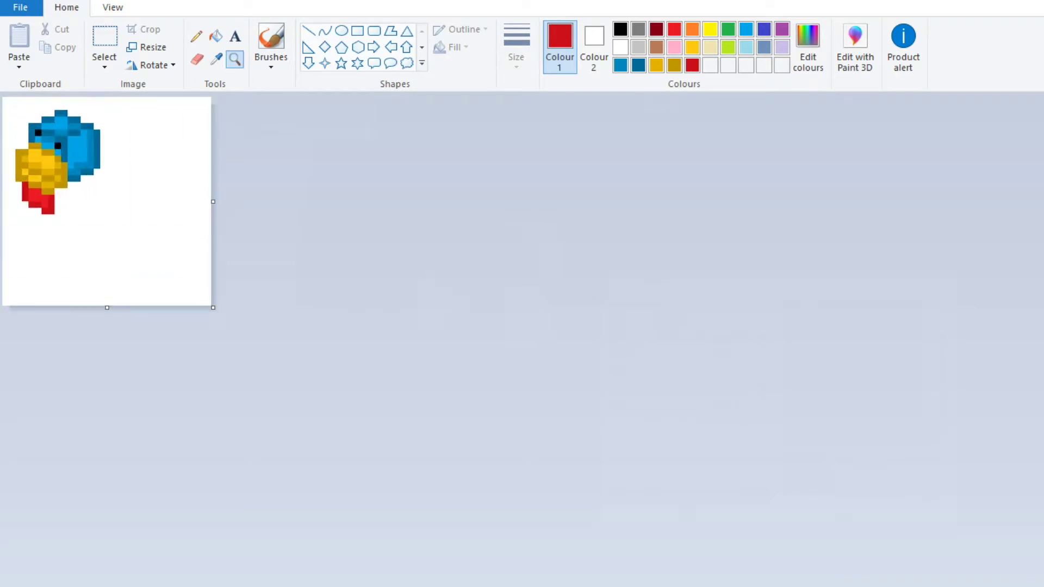
left_click(104, 38)
left_click(196, 36)
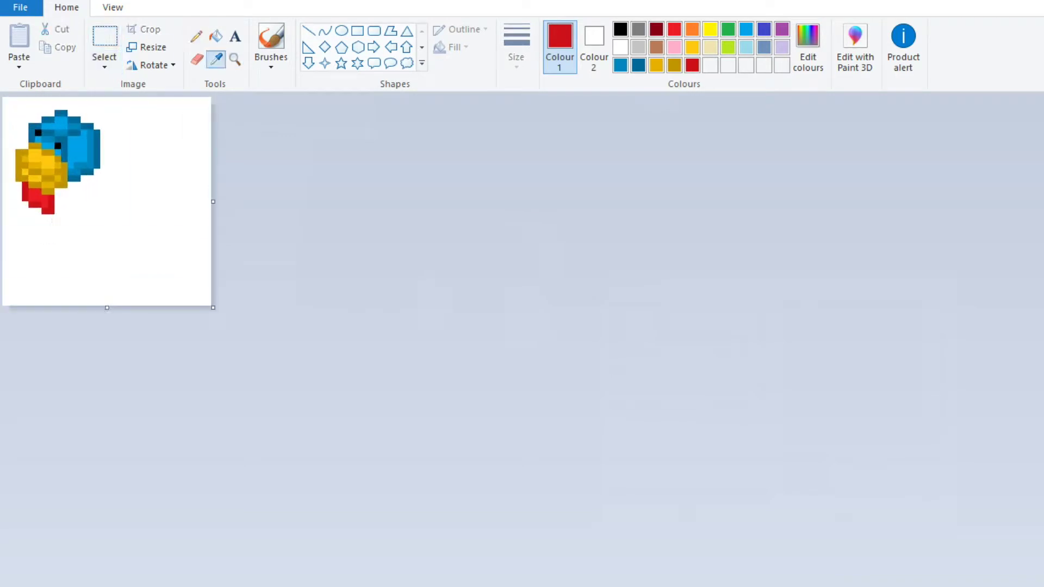
key("ctrl+z")
key("ctrl+z")
key("ctrl+z")
key("ctrl+z")
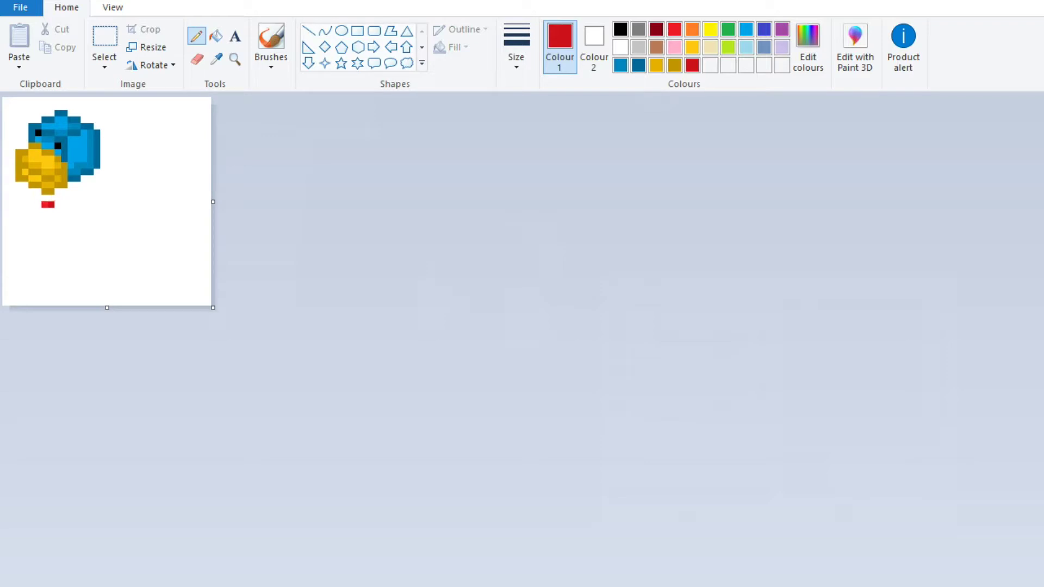
Redraw the wattle's outline narrower in the darker red and fill its inside with bright red
key("ctrl+y")
key("ctrl+y")
key("ctrl+y")
key("ctrl+y")
key("ctrl+y")
key("ctrl+y")
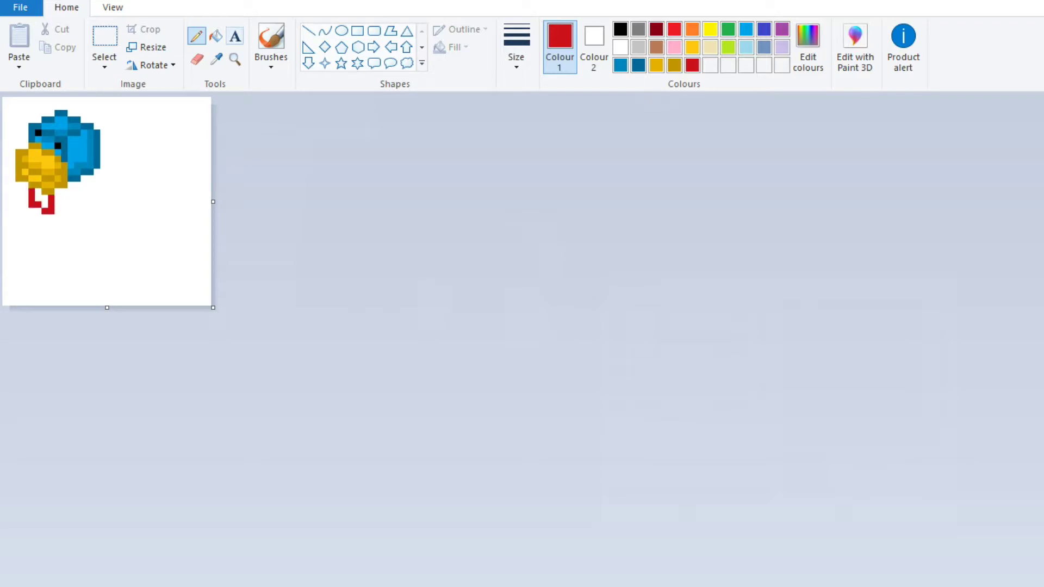
left_click(216, 36)
left_click(674, 29)
left_click(39, 196)
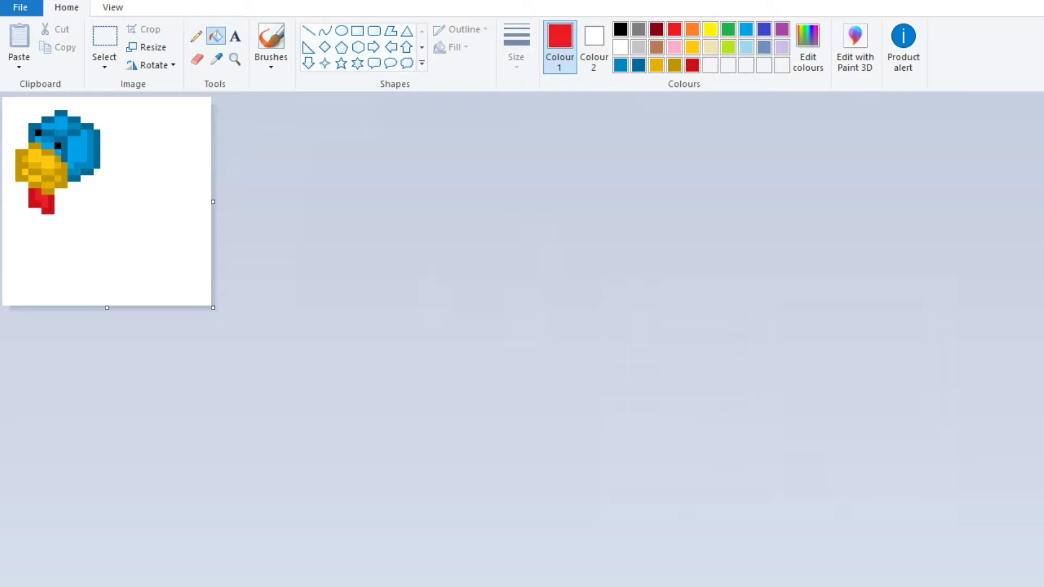
Outline the block body's two lower edges and its central vertical corner in black pixels beneath the head
left_click(196, 36)
left_click(594, 47)
left_click(38, 218)
left_click(620, 29)
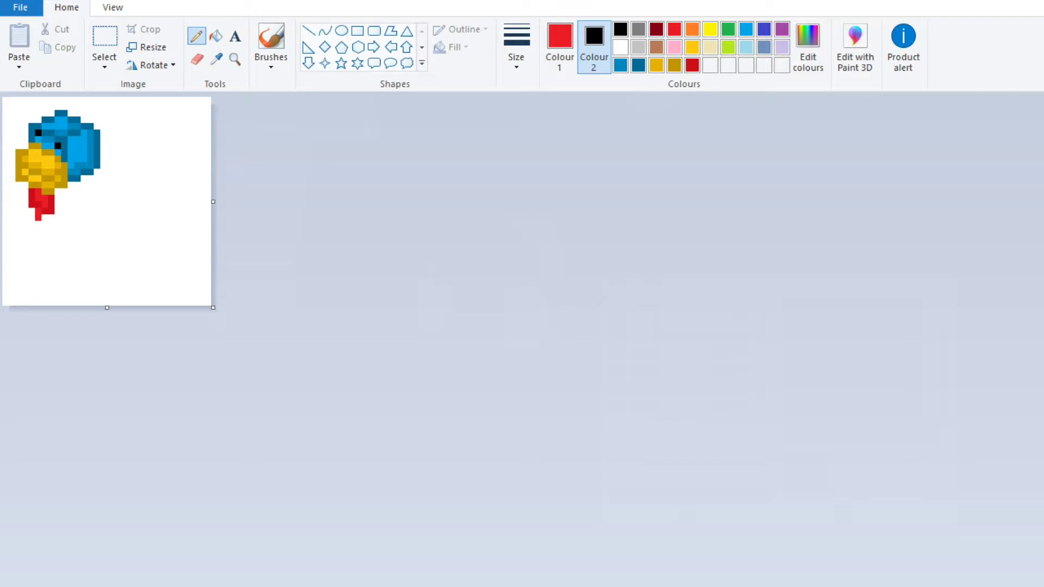
left_click(620, 46)
left_click(560, 46)
left_click(620, 28)
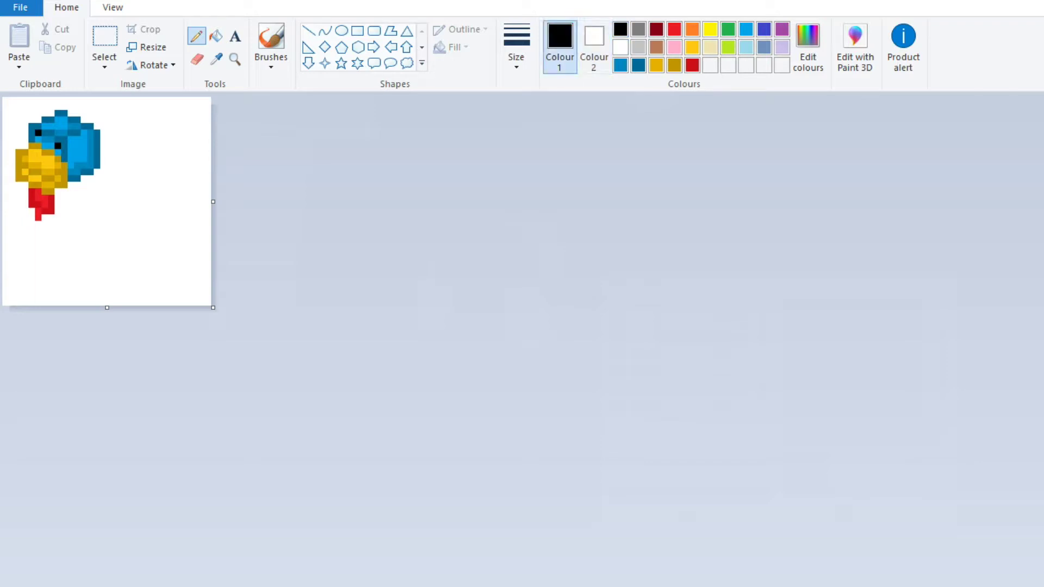
mouse_move(39, 215)
left_mouse_down()
mouse_move(38, 226)
mouse_move(80, 244)
left_mouse_up()
left_click_drag(103, 175, 104, 254)
mouse_move(81, 250)
left_mouse_down()
mouse_move(106, 256)
mouse_move(158, 230)
left_mouse_up()
left_click_drag(160, 224, 184, 218)
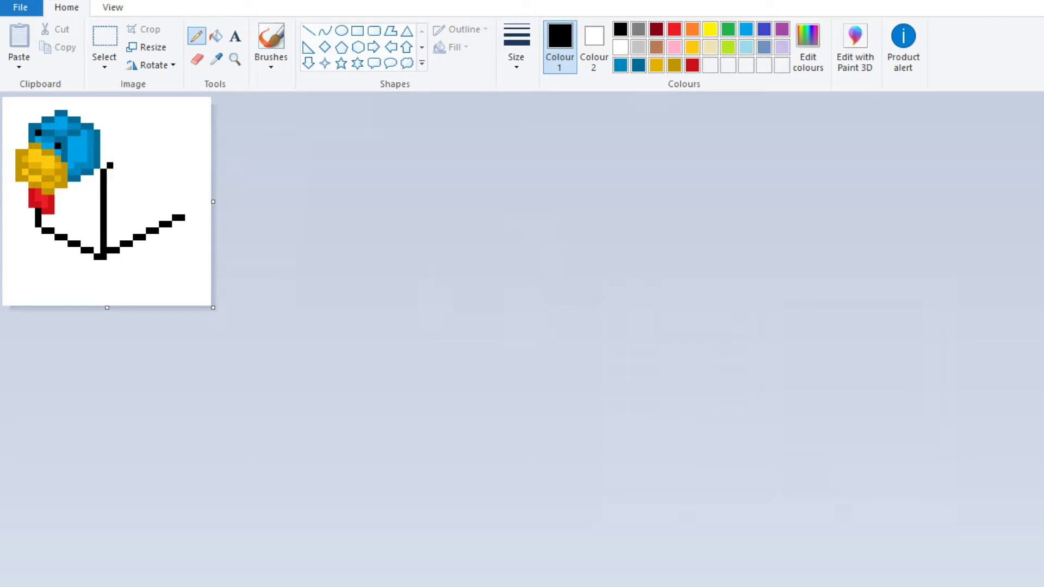
Draw a U-shaped wing on the body's side face and the vertical rear edge of that face in black
key("ctrl+z")
mouse_move(123, 170)
left_mouse_down()
mouse_move(130, 218)
mouse_move(172, 198)
mouse_move(168, 170)
left_mouse_up()
left_click_drag(188, 215, 189, 143)
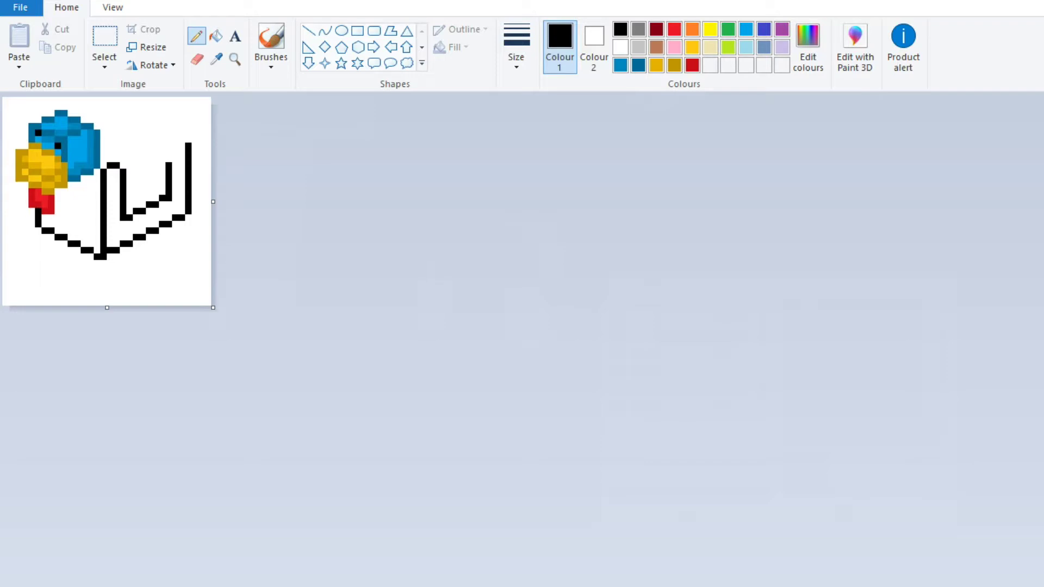
Draw the side face's upper edge and the top face's sloping back edge in black, reaching the peak of the block
left_click(156, 146)
left_click_drag(135, 152, 188, 139)
left_click(149, 146)
left_click(188, 126)
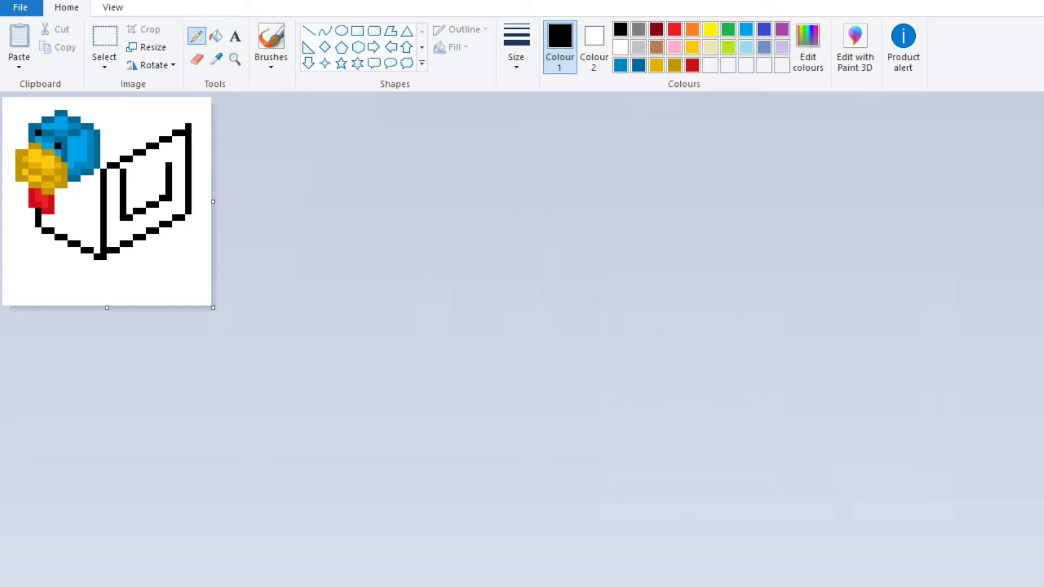
left_click_drag(142, 113, 135, 112)
left_click(129, 106)
left_click(113, 100)
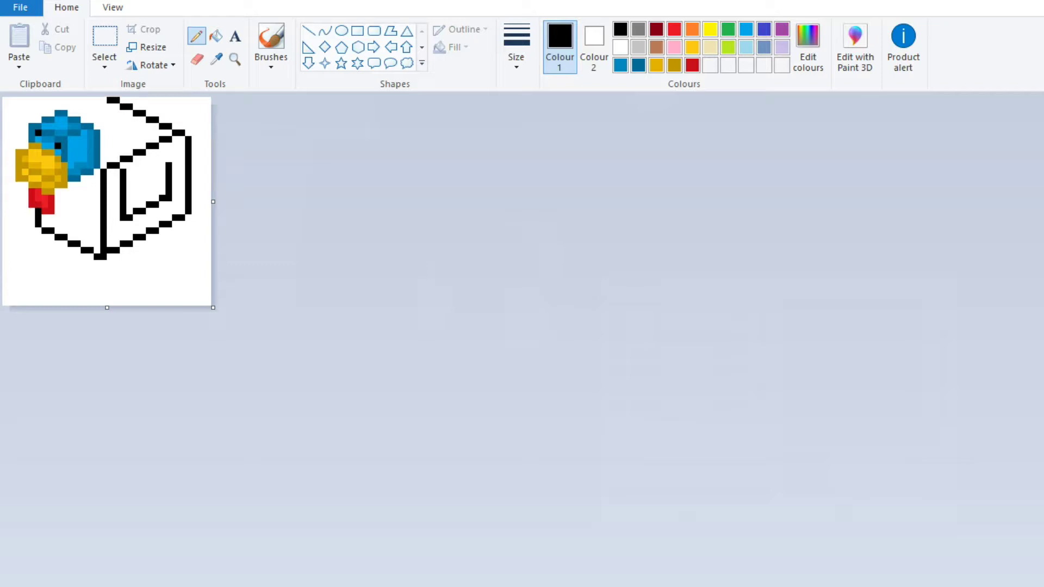
Select the whole drawing and shift it down by one pixel
left_click(104, 66)
left_click(119, 102)
left_click_drag(206, 99, 7, 272)
left_click_drag(109, 185, 109, 191)
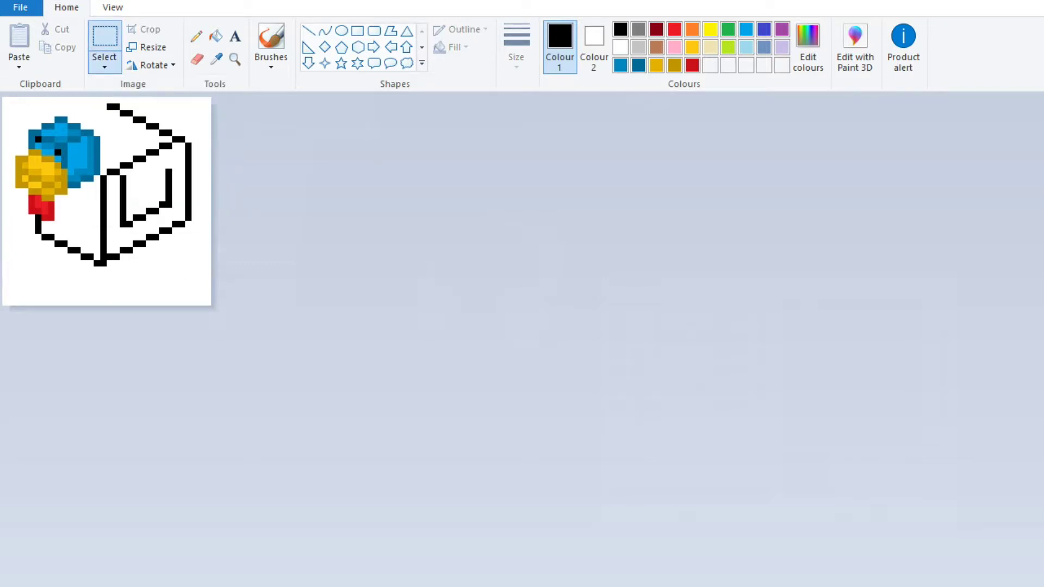
Draw the remaining back edge of the top face in black from its peak down to the head
left_click(196, 36)
left_click(100, 113)
left_click(87, 120)
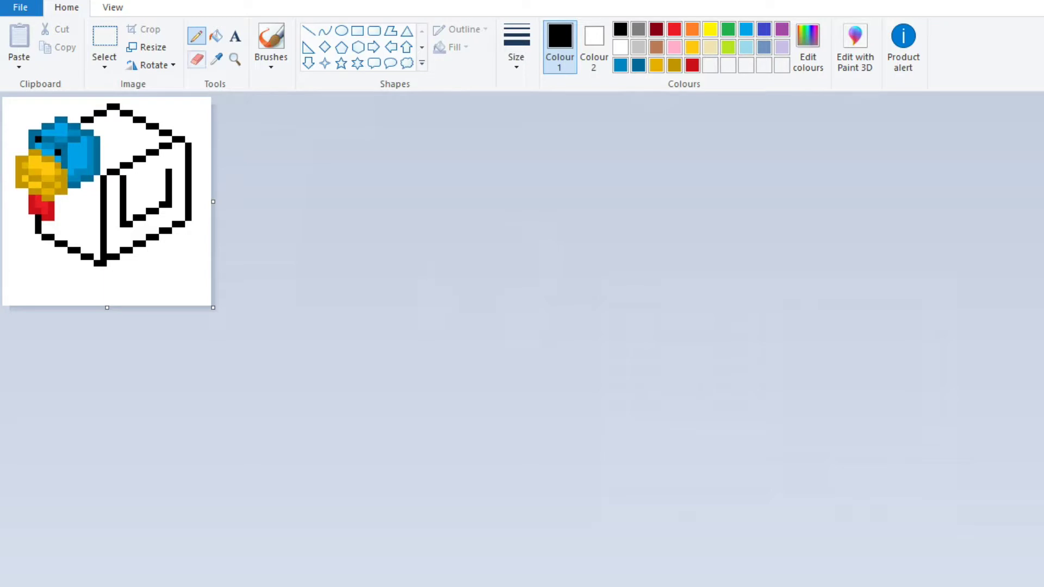
Select the whole drawing and shift it back up by one pixel
left_click(105, 34)
left_click_drag(205, 288, 5, 98)
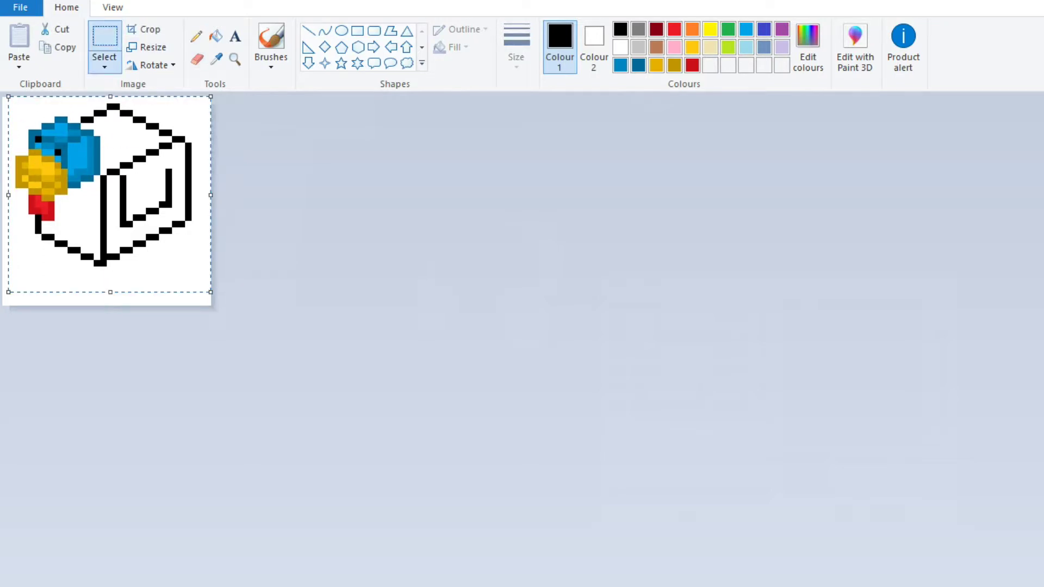
left_click_drag(109, 184, 108, 179)
key("Escape")
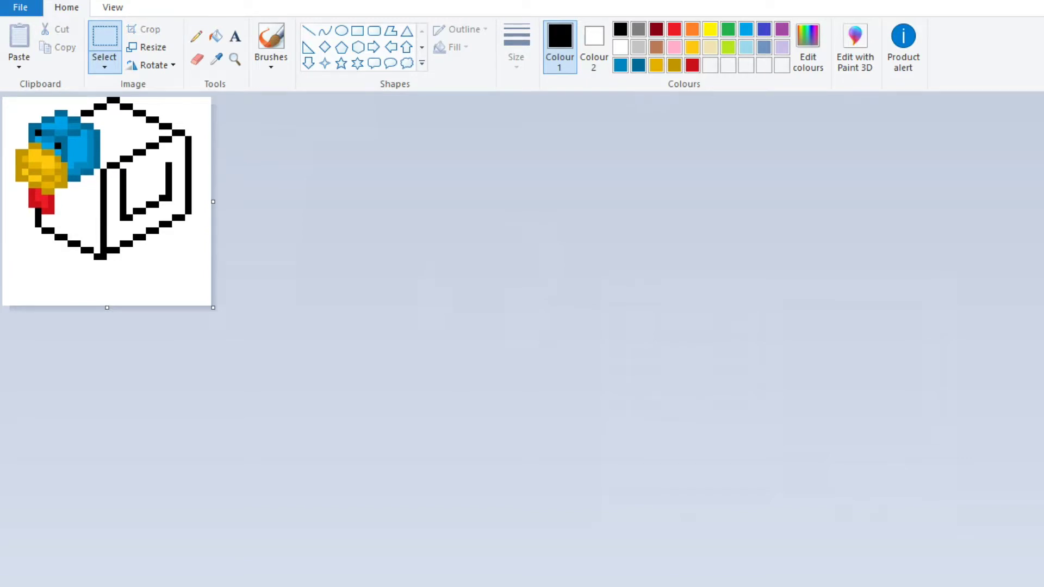
Sample the head's dark blue and draw a new outline extending the head's lower and rear edges downward
left_click(216, 59)
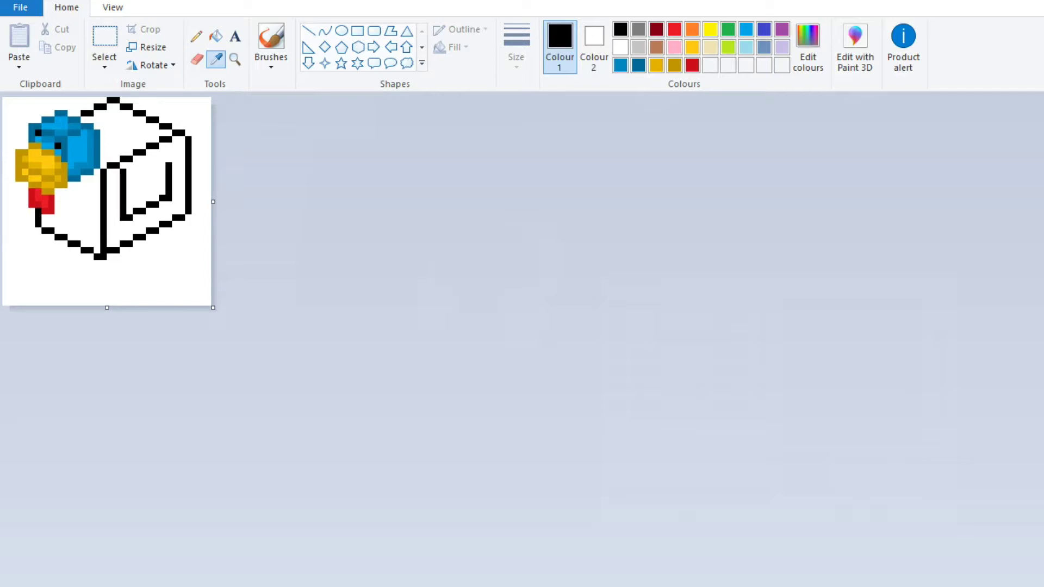
left_click(84, 171)
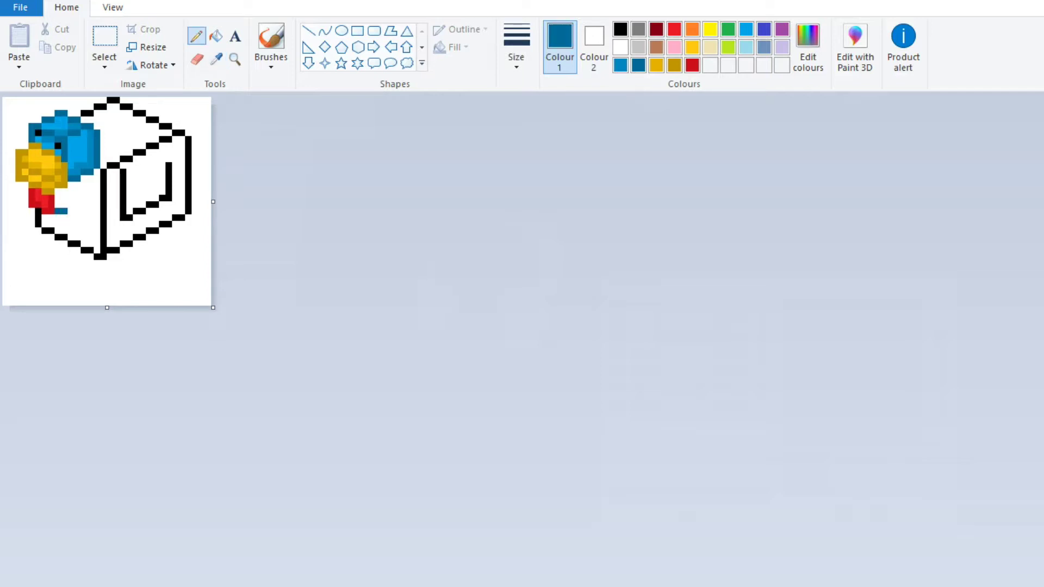
left_click_drag(67, 209, 97, 171)
Fill the enlarged head's side with its light blue, covering the old shading and the old lower outline
left_click(216, 36)
left_click(216, 59)
left_click(82, 152)
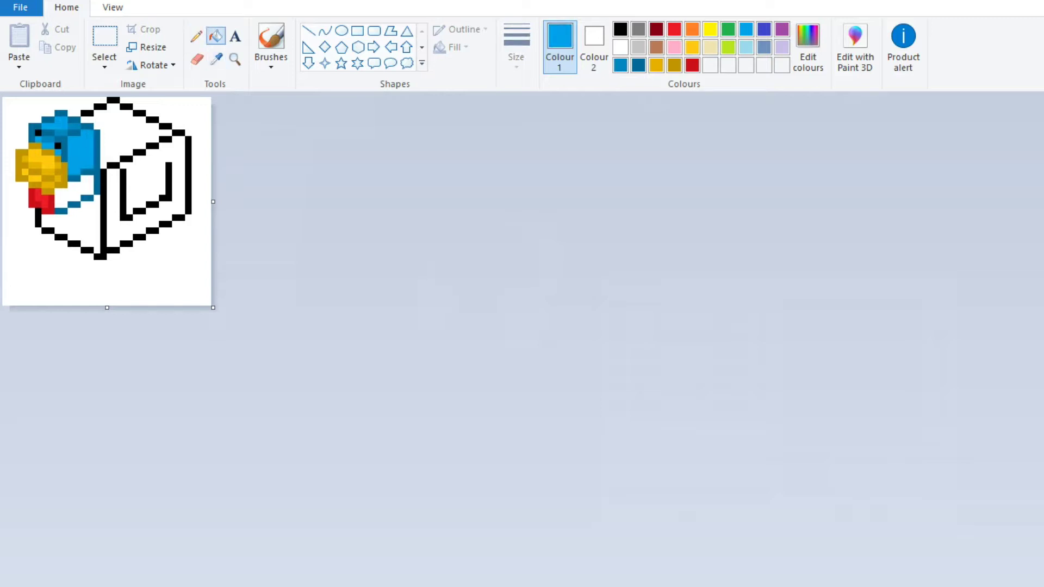
left_click(196, 36)
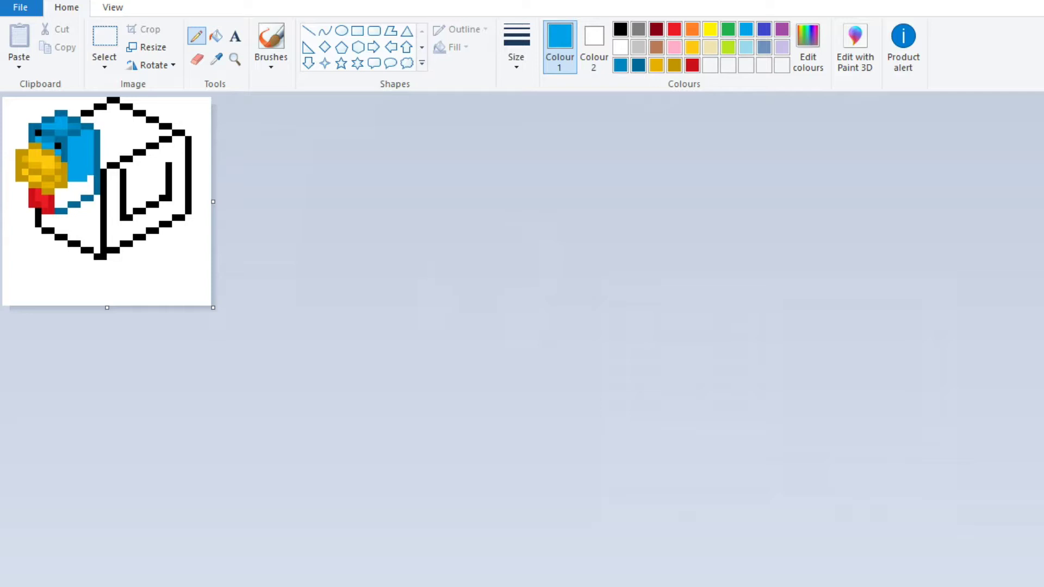
left_click(216, 36)
left_click(76, 188)
Fill the body's front, side and top faces with the same light blue
left_click(70, 226)
left_click(144, 185)
left_click(125, 130)
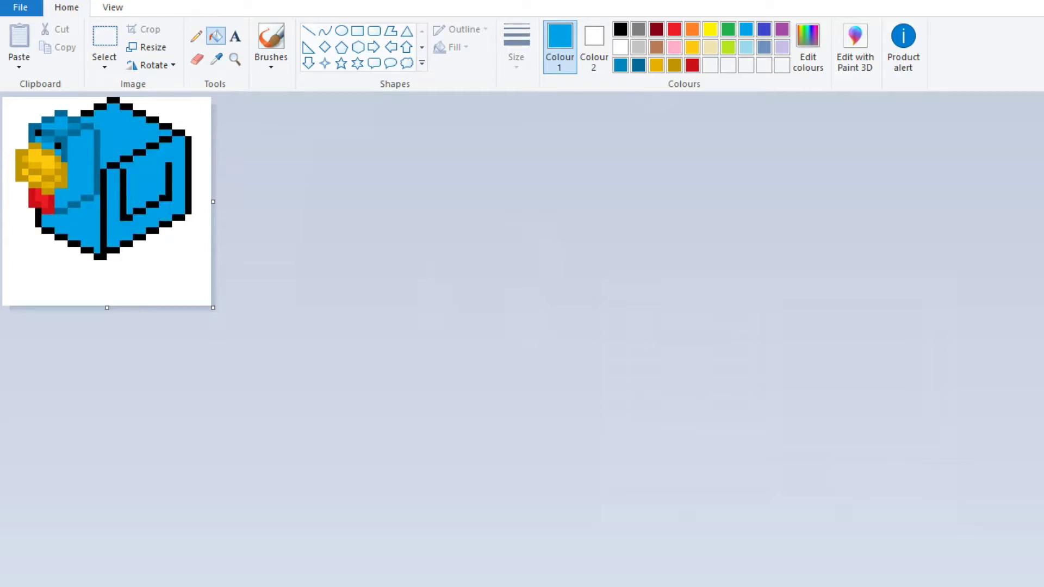
Draw two yellow legs with small feet beneath the body
left_click(196, 35)
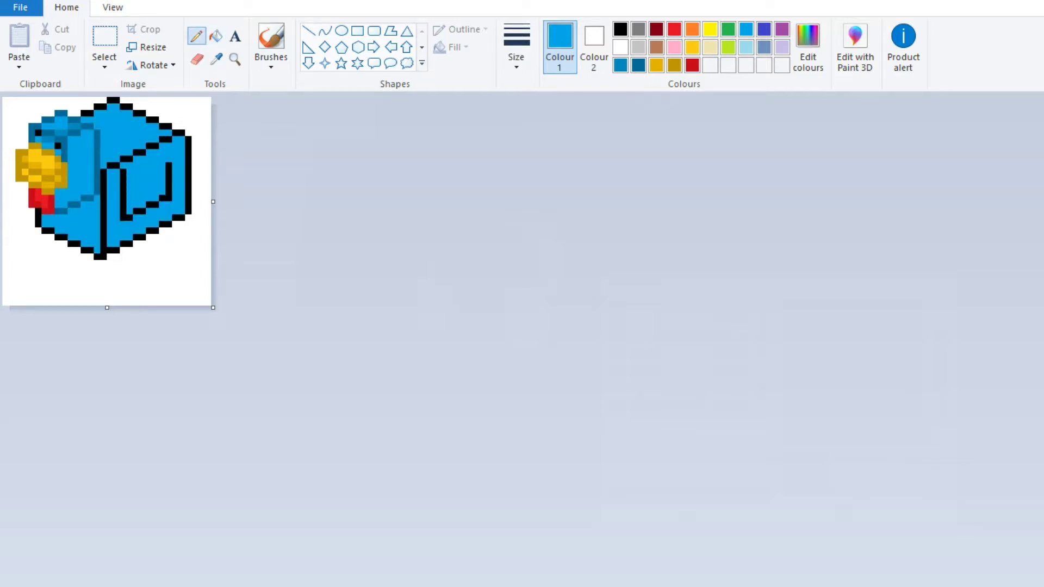
left_click(711, 29)
mouse_move(142, 244)
left_mouse_down()
mouse_move(143, 277)
mouse_move(136, 266)
mouse_move(136, 278)
mouse_move(103, 279)
left_mouse_up()
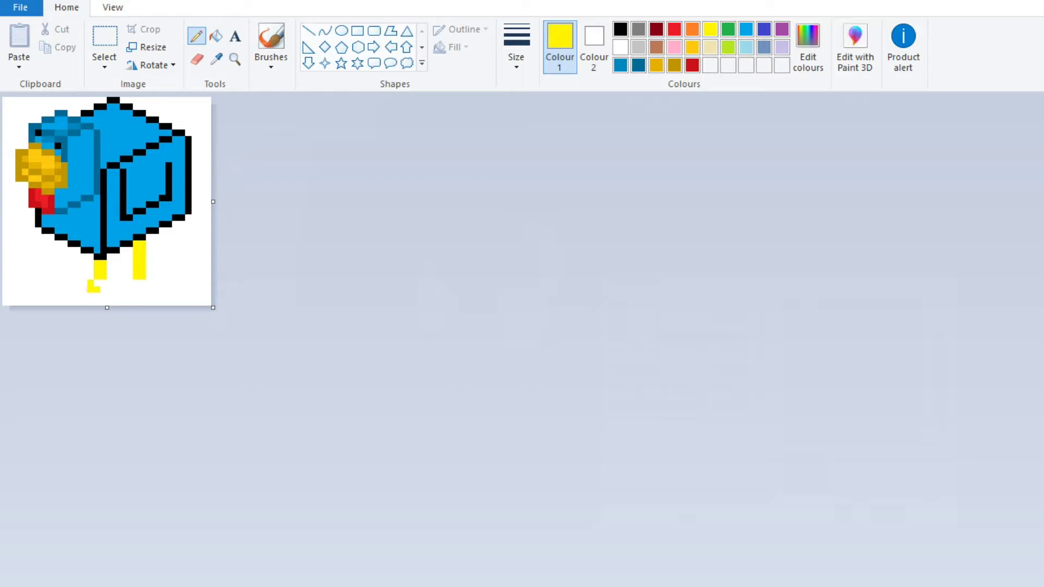
left_click(142, 283)
key("ctrl+z")
left_click_drag(129, 289, 143, 283)
Repaint each eye as a white pixel above a black pixel
left_click(235, 59)
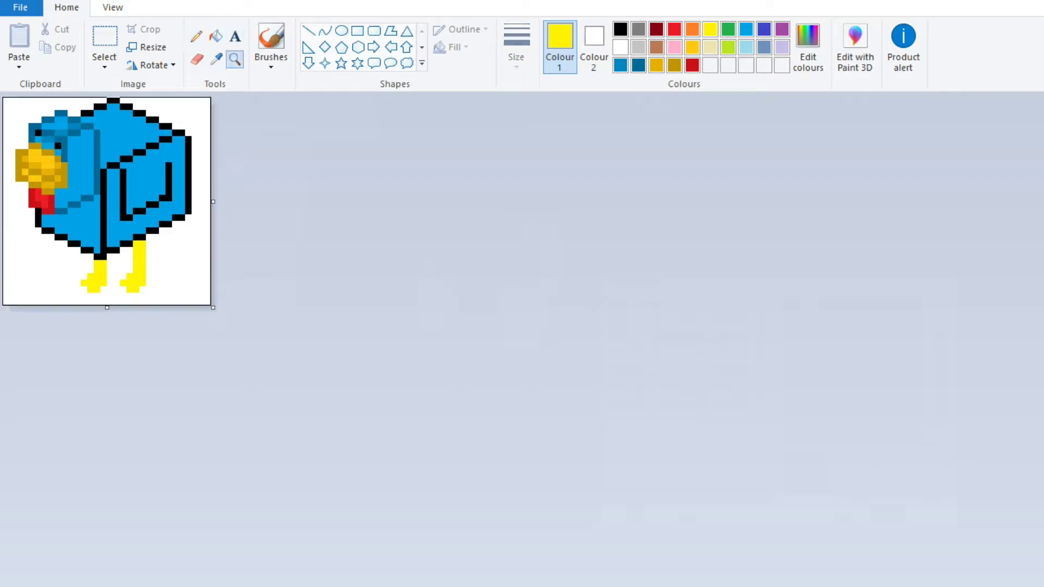
right_click(107, 201)
right_click(55, 150)
key("ctrl+Page_Up")
key("ctrl+Page_Up")
left_click(196, 36)
left_click(620, 46)
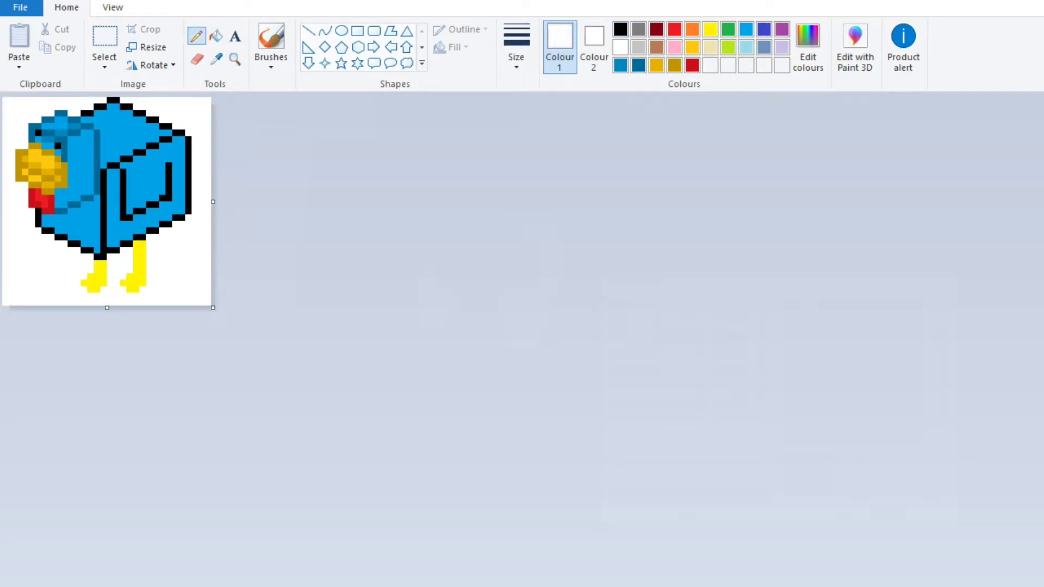
key("ctrl+z")
left_click(621, 28)
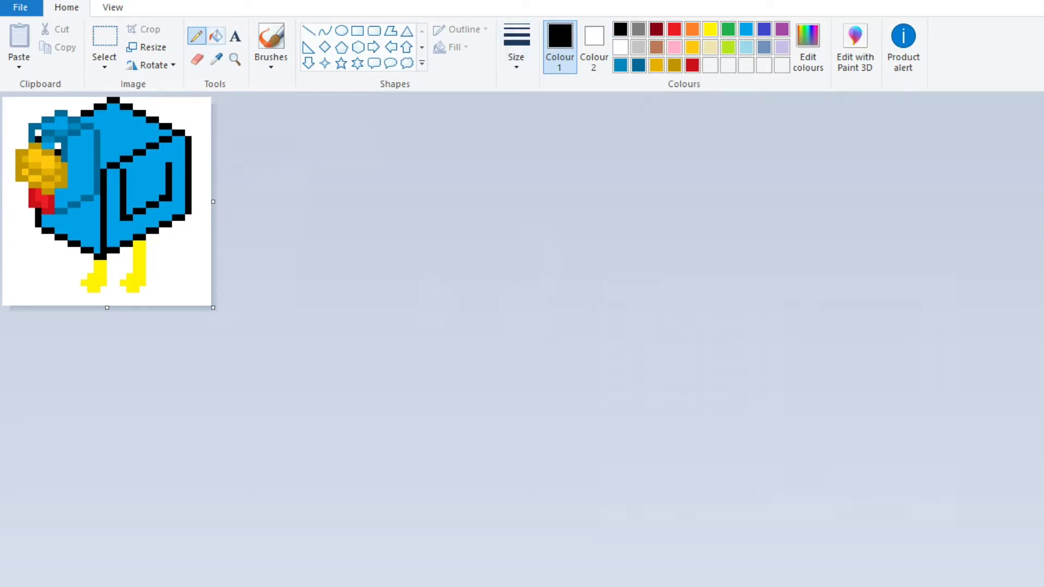
Sample the head's dark blue and recolour the body's central corner and all black edges of the top face
left_click(216, 36)
left_click(217, 58)
left_click(61, 114)
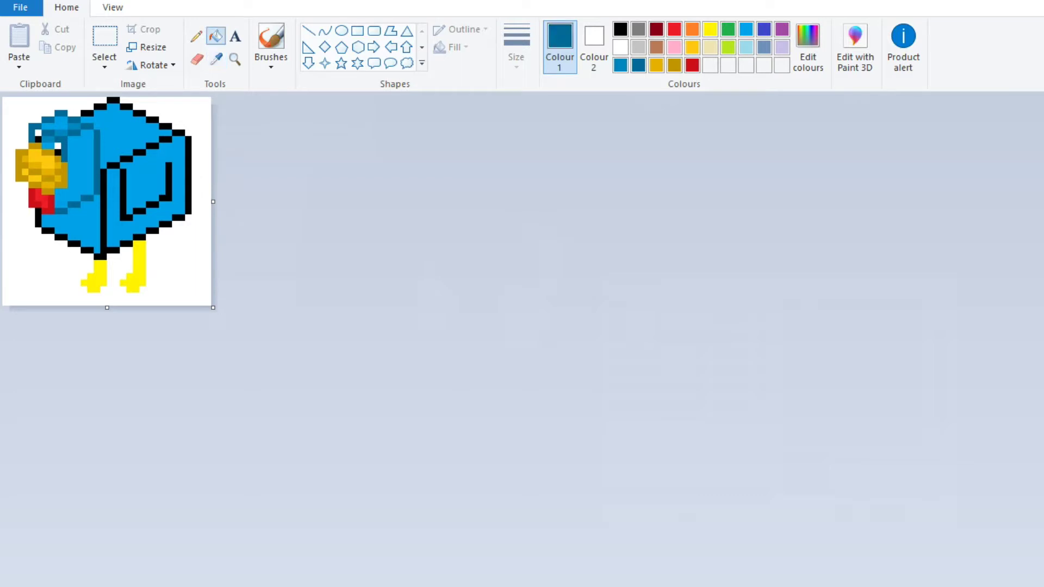
left_click(101, 212)
left_click(113, 166)
left_click(132, 156)
left_click(152, 146)
left_click(165, 142)
left_click(178, 133)
left_click(165, 126)
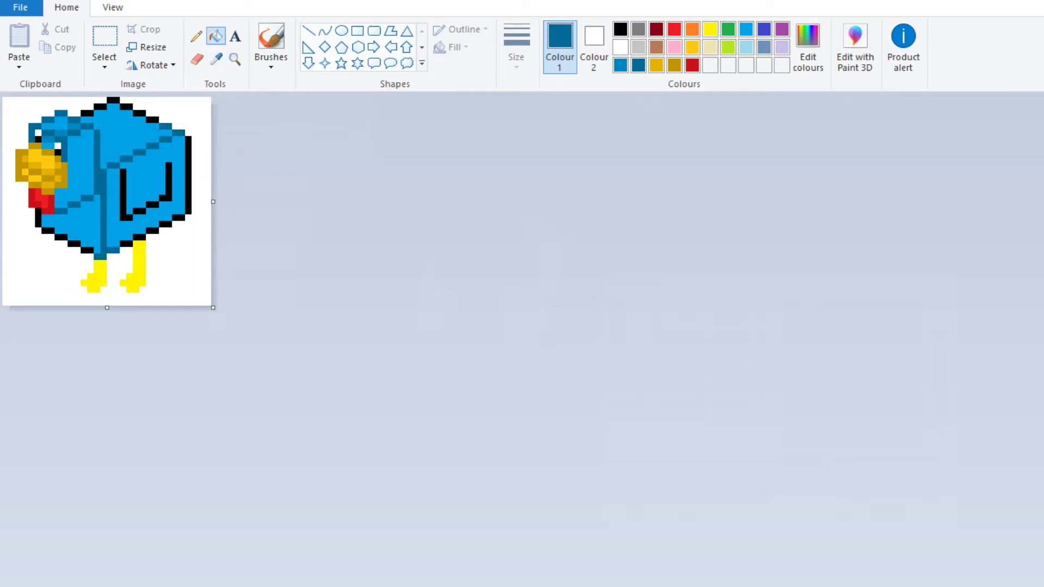
left_click(152, 120)
left_click(127, 106)
left_click(139, 112)
left_click(113, 100)
left_click(100, 106)
left_click(87, 113)
Recolour the black U-shaped wing outline with the dark blue
left_click(122, 196)
left_click(138, 212)
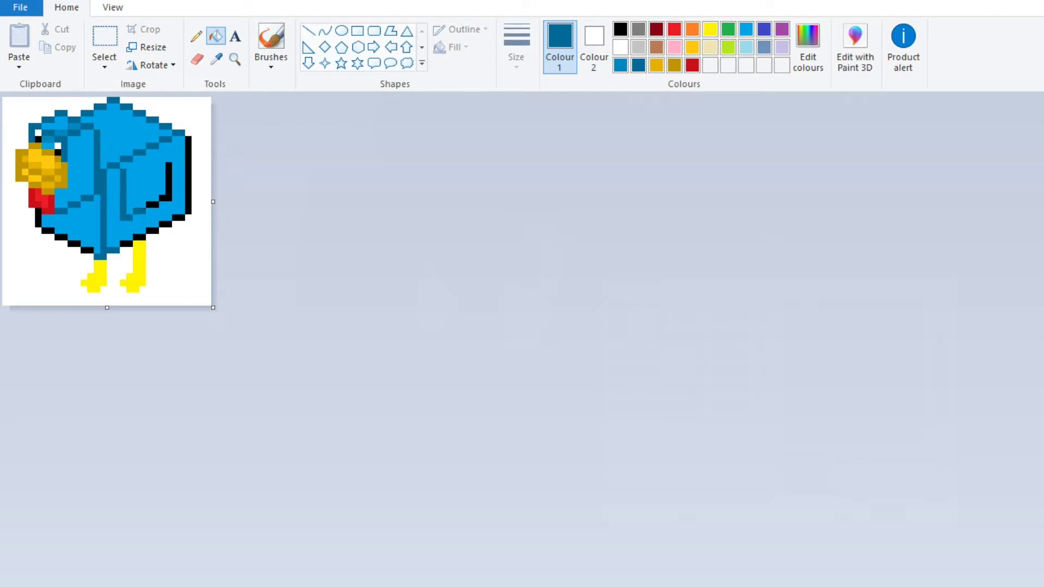
left_click(151, 204)
left_click(166, 182)
Recolour the body's rear vertical edge, both lower edges and the short front edge with the dark blue
left_click(189, 175)
left_click(179, 217)
left_click(165, 224)
left_click(152, 231)
left_click(139, 237)
left_click(126, 244)
left_click(81, 248)
left_click(61, 237)
left_click(48, 230)
left_click(38, 218)
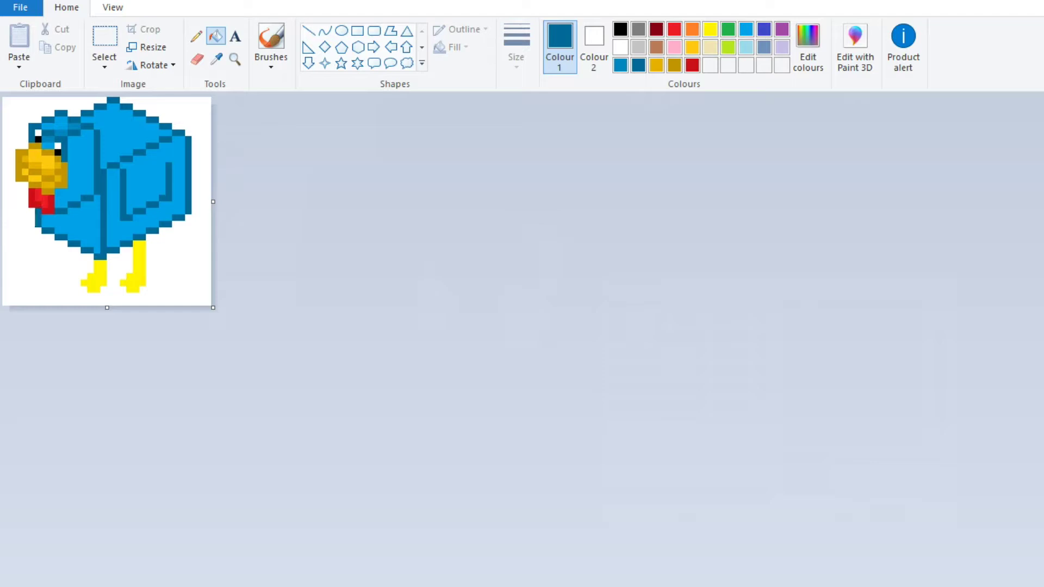
Shade the head's rear and lower edges and the top face's edge above the wing with medium blue
left_click(216, 59)
left_click(147, 174)
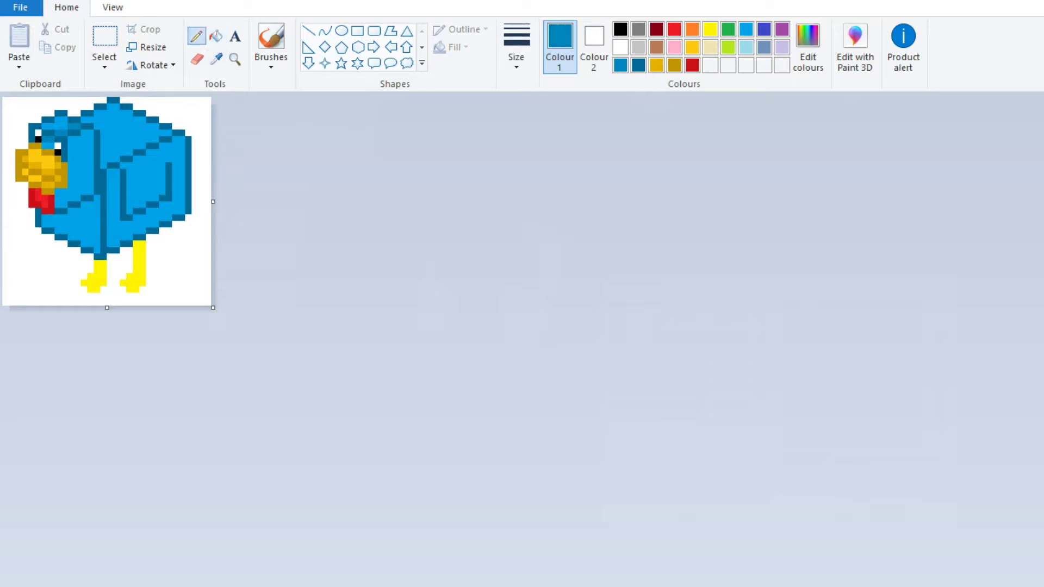
mouse_move(83, 194)
left_mouse_down()
mouse_move(90, 132)
mouse_move(117, 160)
mouse_move(164, 131)
left_mouse_up()
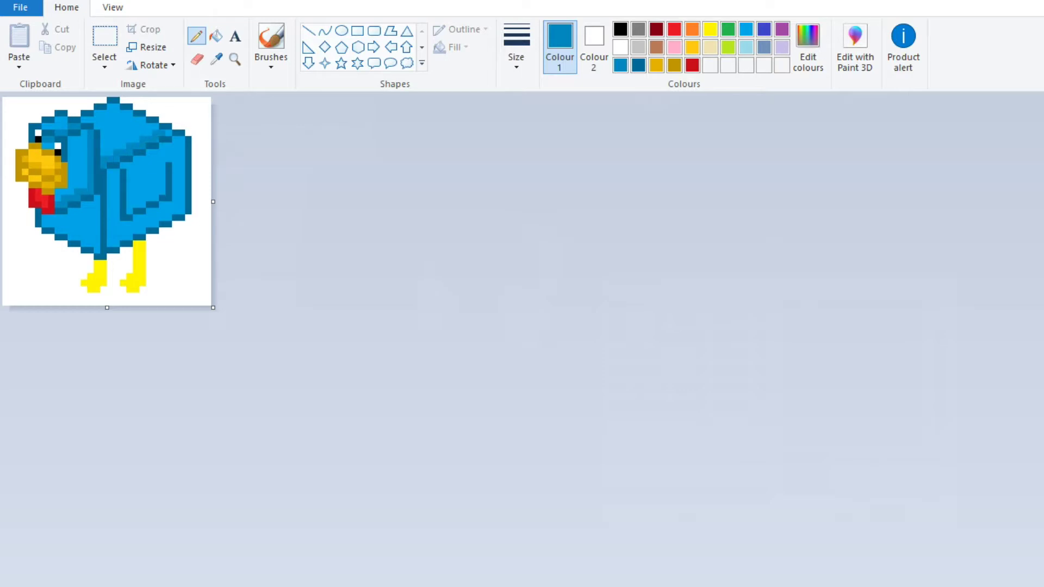
Shade along the inside of both lower edges of the body with medium blue
left_click_drag(115, 247, 146, 228)
key("ctrl+z")
mouse_move(52, 221)
left_mouse_down()
mouse_move(86, 240)
mouse_move(119, 242)
mouse_move(163, 215)
left_mouse_up()
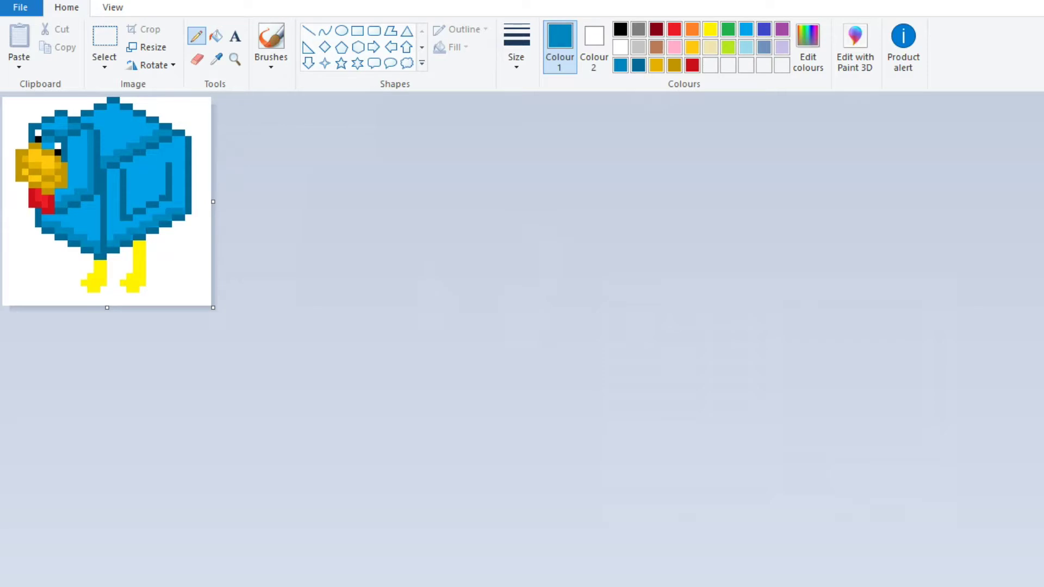
Sample the legs' yellow and erase both legs beneath the body
left_click(217, 58)
left_click(139, 256)
mouse_move(93, 283)
left_mouse_down()
mouse_move(140, 265)
mouse_move(140, 242)
left_mouse_up()
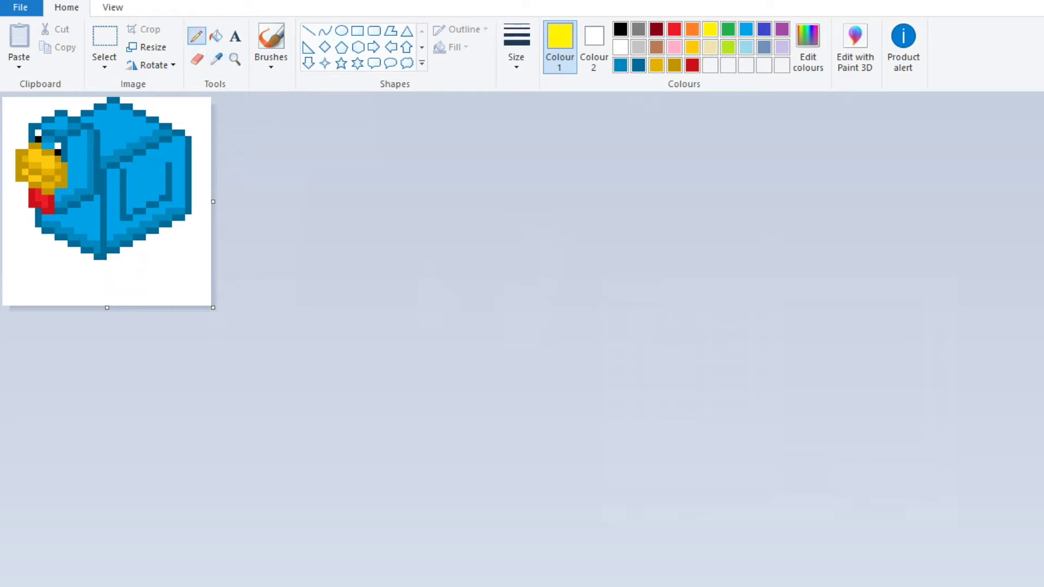
Draw a single yellow leg with a foot in the blank area below the body
left_click(54, 269)
left_click(38, 270)
left_click(54, 276)
left_click(48, 279)
Select the new yellow leg, reorient it and position it directly beneath the body's lowest corner
left_click(104, 36)
mouse_move(30, 251)
left_mouse_down()
mouse_move(66, 293)
mouse_move(100, 285)
mouse_move(103, 271)
mouse_move(120, 302)
mouse_move(99, 280)
left_mouse_up()
right_click(99, 286)
left_click(196, 35)
left_click(104, 36)
right_click(90, 267)
mouse_move(129, 403)
left_click(255, 478)
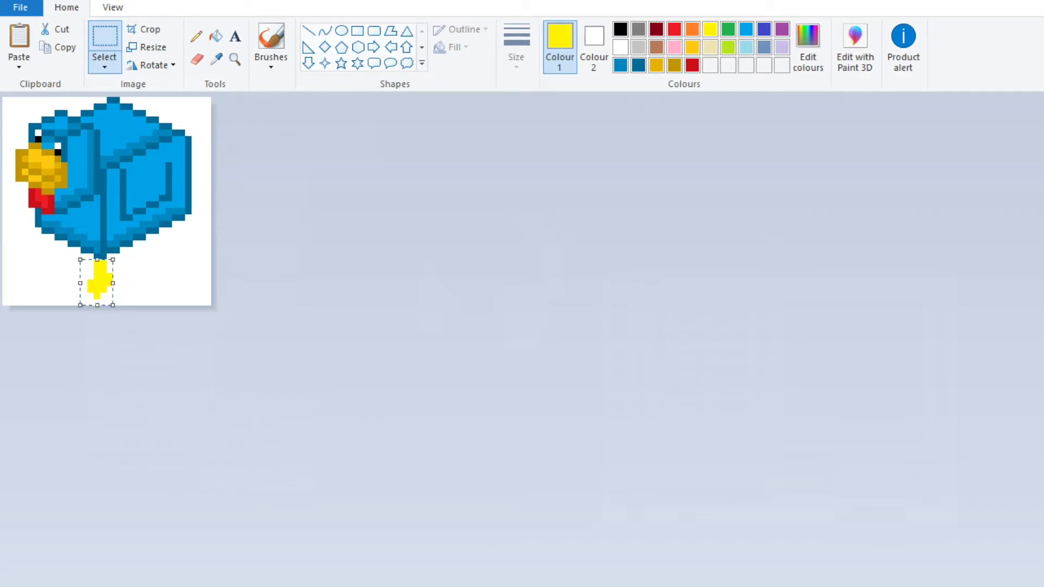
Copy the yellow leg and place the duplicate beneath the body's side face
right_click(102, 278)
left_click(139, 306)
right_click(140, 216)
left_click(152, 262)
left_click_drag(20, 120, 139, 262)
left_click(105, 66)
left_click(163, 211)
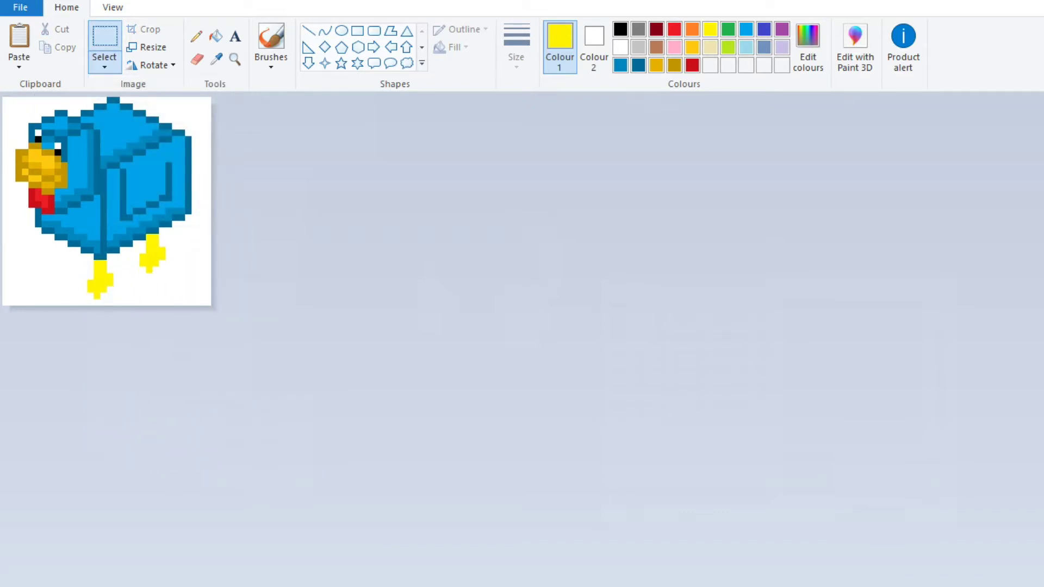
left_click(235, 59)
right_click(109, 201)
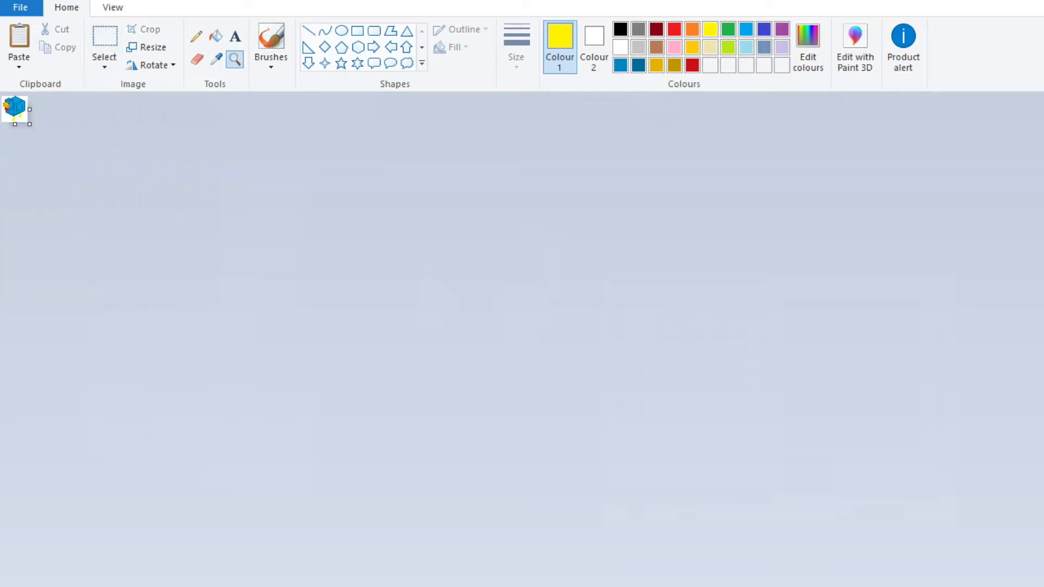
scroll(109, 202, "up", 4)
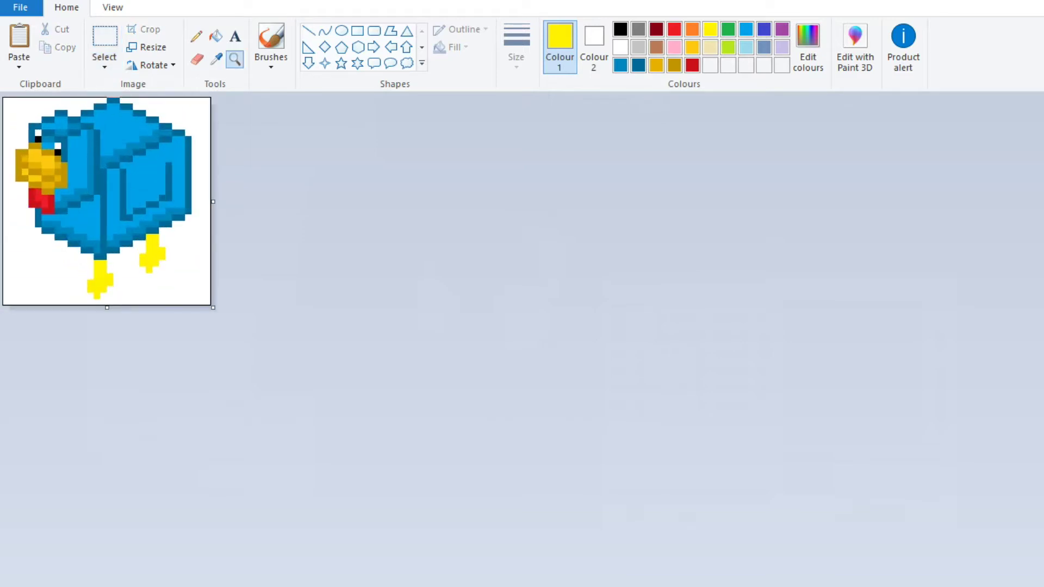
left_click(105, 36)
left_click_drag(80, 260, 133, 306)
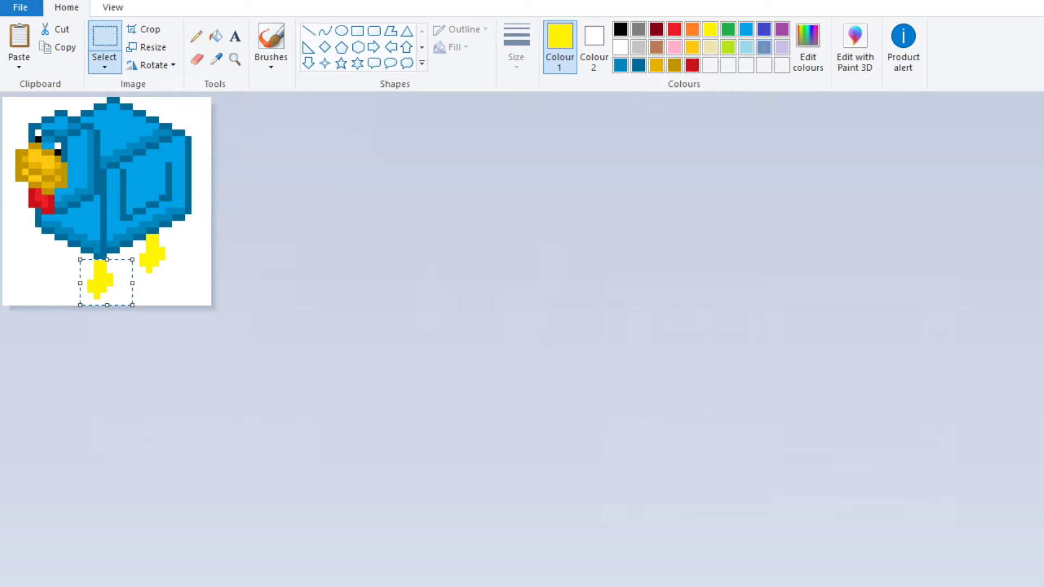
Mix a darker yellow and redraw both legs with it as plain straight legs without feet
left_click(808, 49)
left_click(950, 321)
left_click(626, 521)
left_click(197, 36)
mouse_move(93, 293)
left_mouse_down()
mouse_move(104, 262)
mouse_move(156, 243)
mouse_move(156, 267)
left_mouse_up()
right_click(143, 260)
left_click(234, 59)
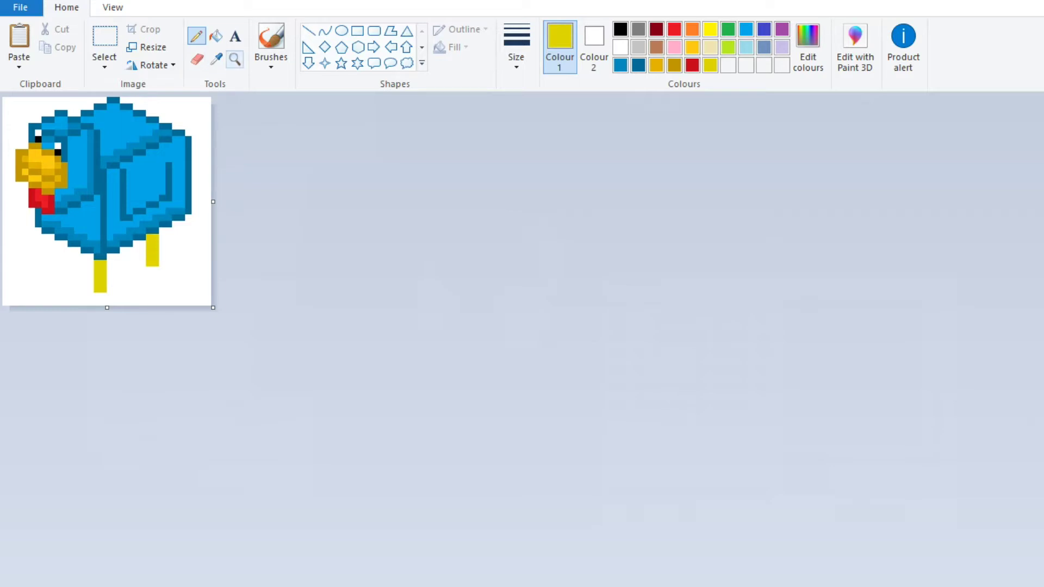
right_click(109, 202)
key("ctrl+Page_Down")
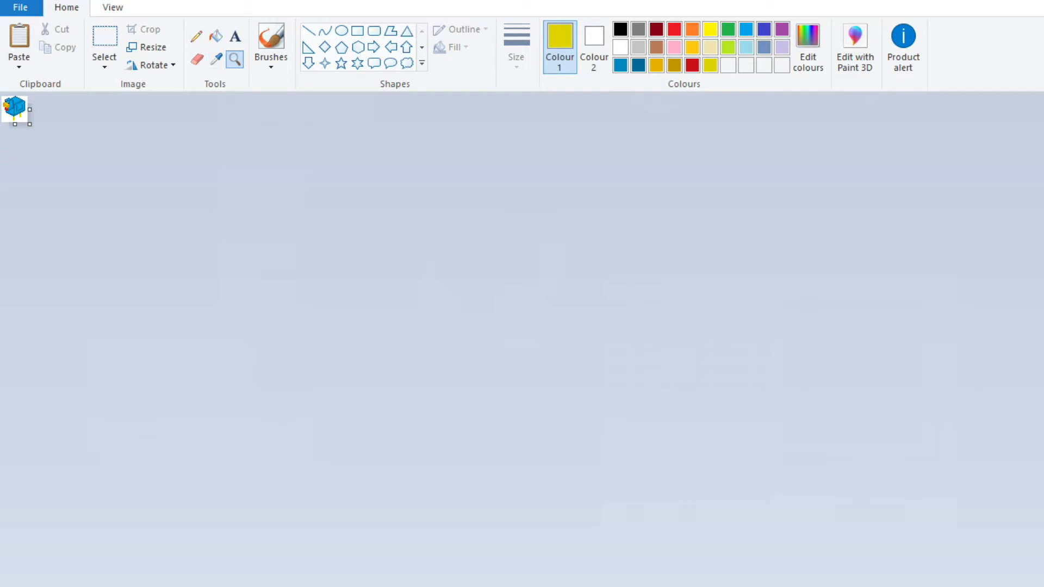
Delete both yellow legs and redraw them two pixels wide, with the front leg beneath the body's front face
key("ctrl+Page_Up")
key("ctrl+Page_Up")
key("ctrl+Page_Up")
left_click(104, 36)
left_click_drag(143, 230, 136, 288)
key("Escape")
mouse_move(129, 273)
left_mouse_down()
mouse_move(102, 281)
mouse_move(89, 253)
mouse_move(100, 281)
mouse_move(85, 257)
mouse_move(58, 259)
mouse_move(64, 243)
left_mouse_up()
key("Delete")
left_click(196, 36)
left_click(104, 36)
key("Delete")
left_click(196, 36)
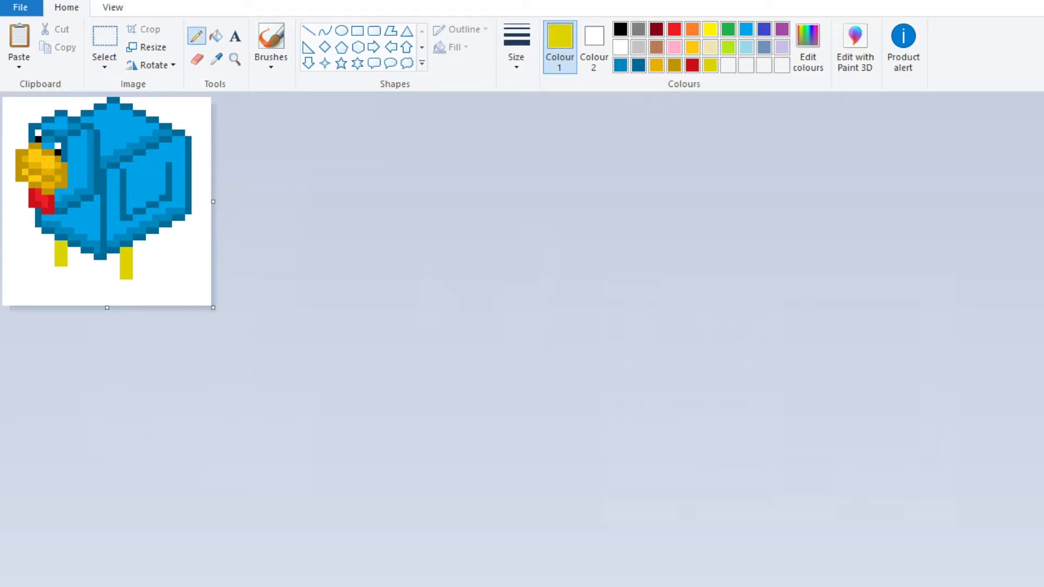
Compare the current legs with their earlier versions by undoing and redoing the recent edits, and check the bird at actual size
left_click(235, 58)
right_click(81, 190)
right_click(38, 136)
left_click(14, 108)
left_click(41, 136)
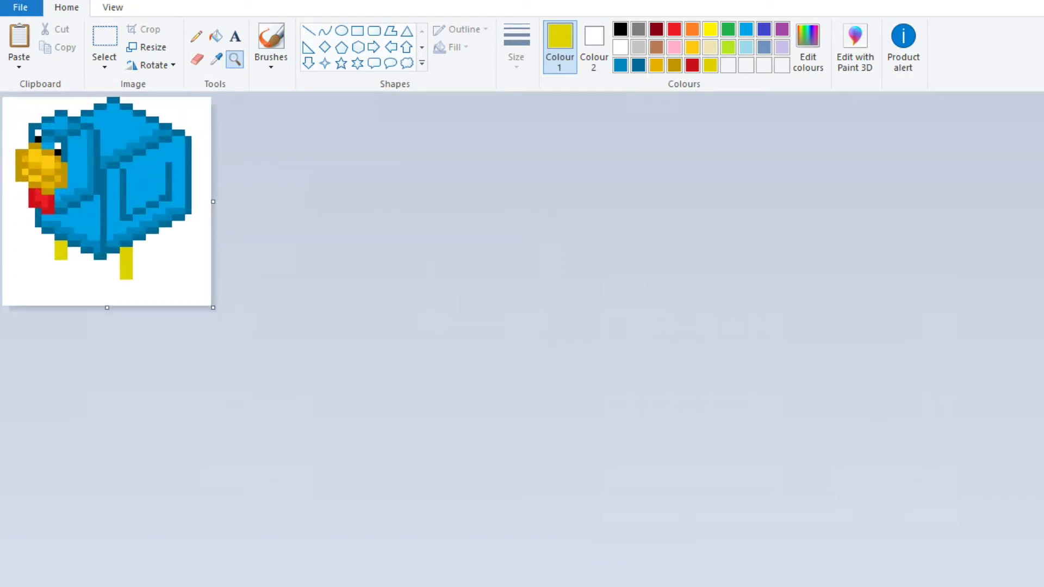
left_click(197, 35)
key("ctrl+z")
key("ctrl+z")
key("ctrl+z")
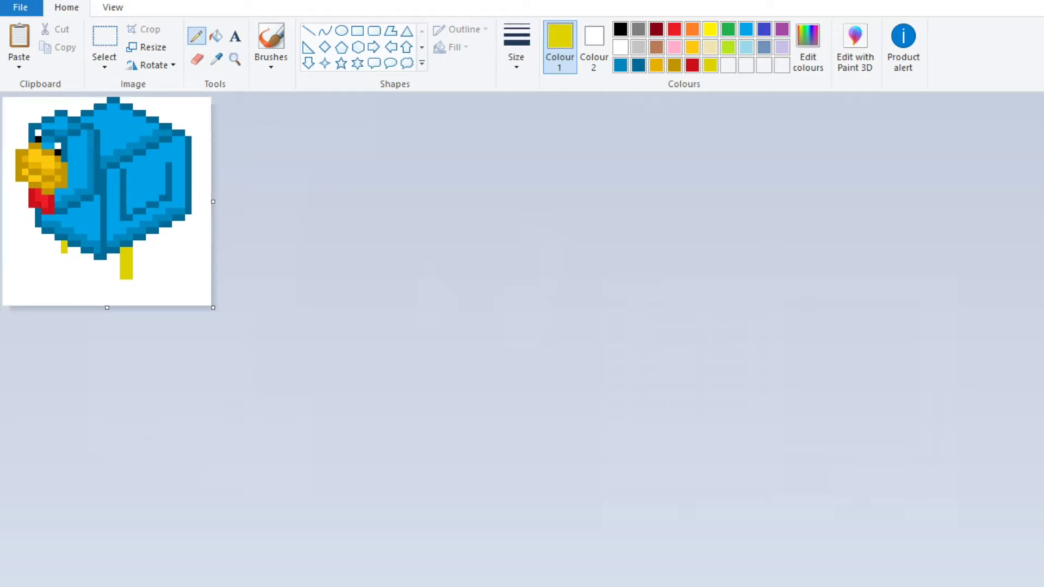
key("ctrl+y")
key("ctrl+y")
key("ctrl+y")
key("ctrl+y")
key("ctrl+y")
key("ctrl+z")
key("ctrl+z")
key("ctrl+z")
key("ctrl+z")
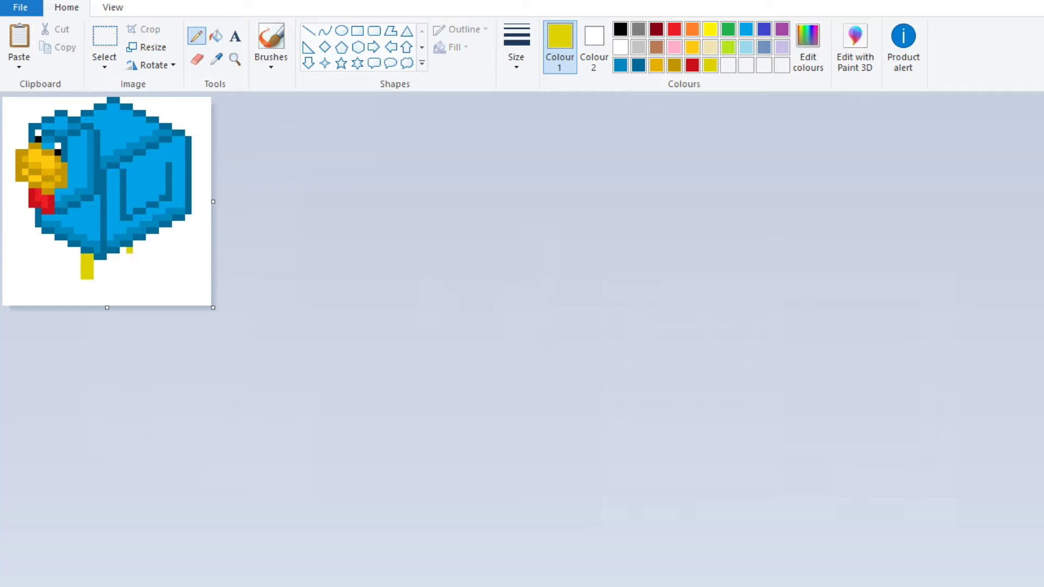
key("ctrl+y")
key("ctrl+y")
key("ctrl+y")
key("ctrl+y")
key("ctrl+y")
key("ctrl+Page_Down")
key("ctrl+Page_Down")
key("ctrl+Page_Down")
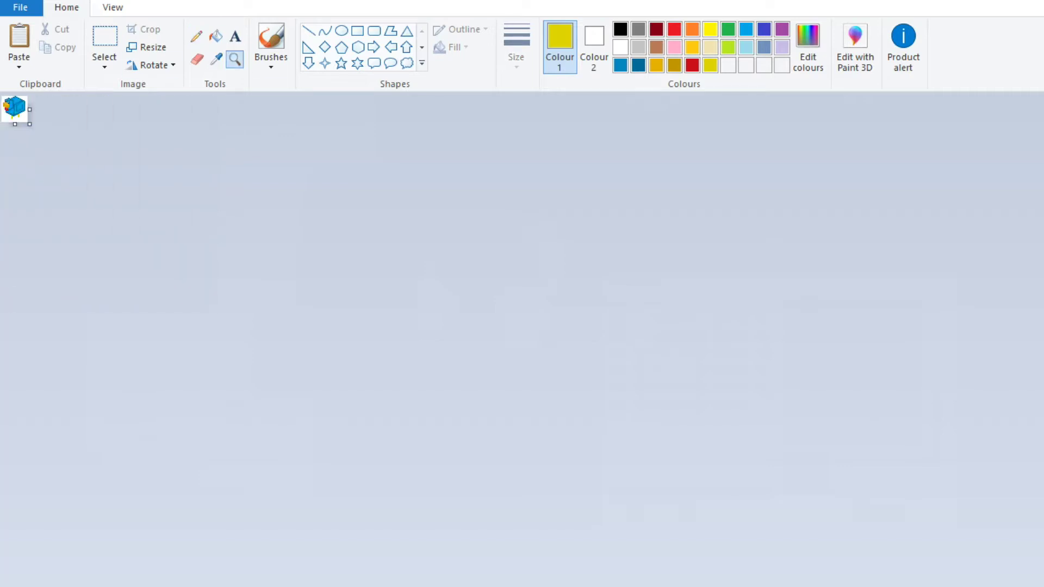
Start a new blank picture and paste the red-shirted character with raised arms into it
key("alt+f")
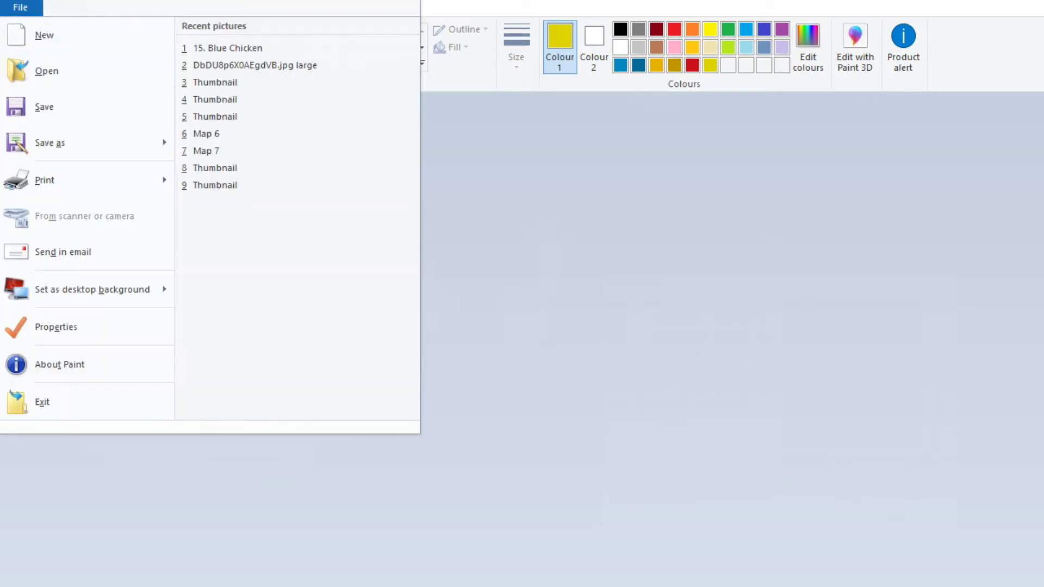
key("Escape")
key("ctrl+Page_Up")
key("ctrl+Page_Up")
key("ctrl+Page_Up")
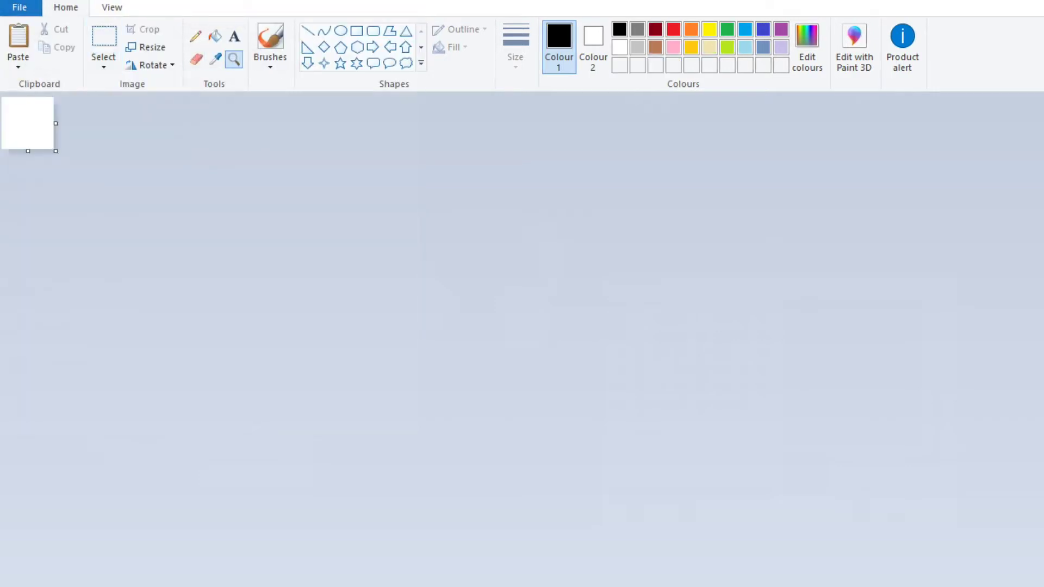
right_click(107, 130)
left_click(141, 174)
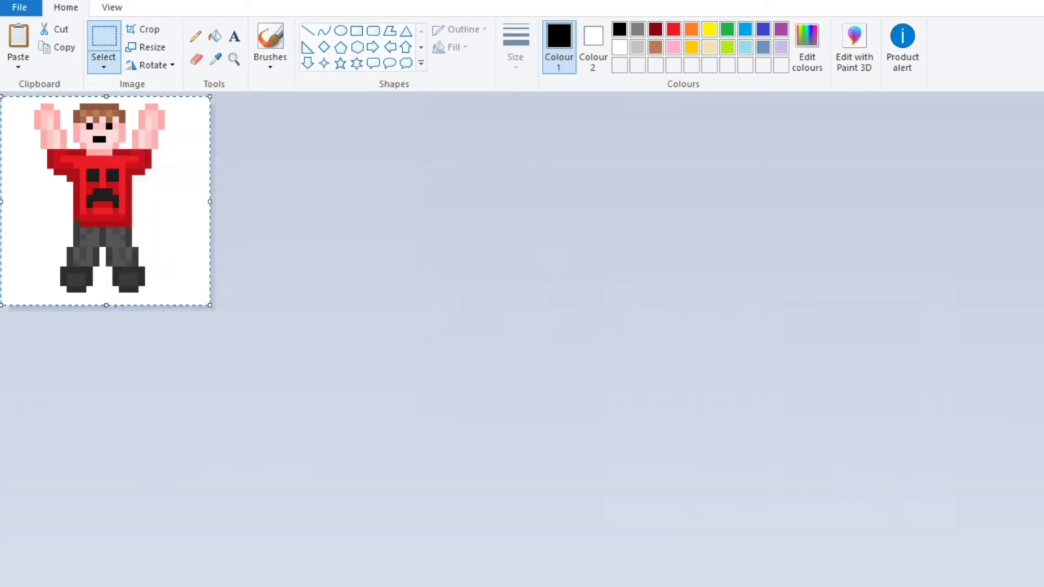
Try flipping the raised arm on the character's right side vertically and attaching it to the shoulder
left_click_drag(140, 179, 132, 103)
right_click(136, 109)
mouse_move(210, 254)
left_click(305, 329)
right_click(159, 141)
mouse_move(195, 282)
left_click(322, 356)
right_click(154, 144)
left_click(315, 337)
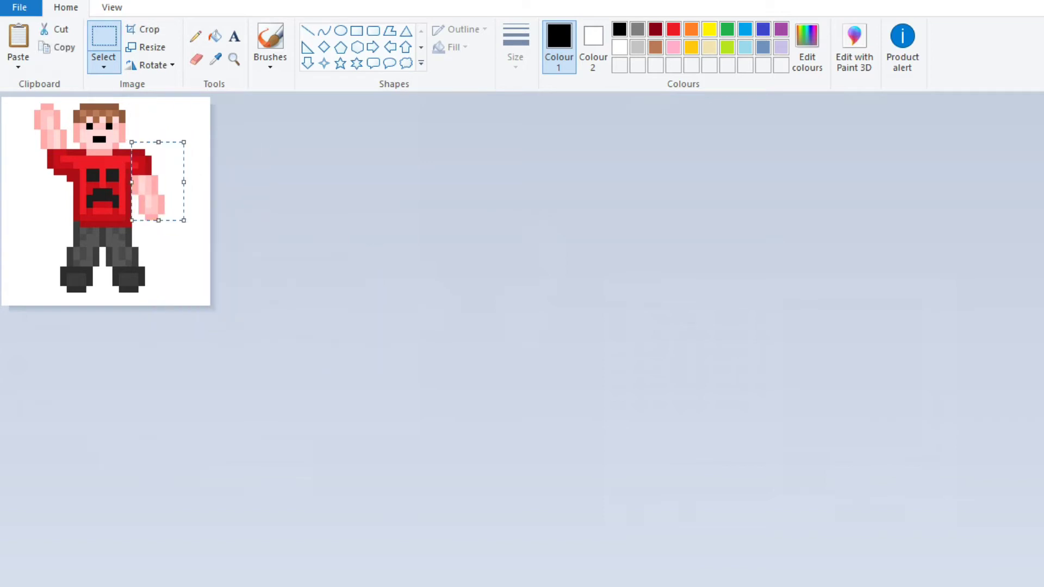
Try flipping the raised arm on the character's left side vertically, and check the figure at a smaller size
right_click(44, 124)
mouse_move(82, 261)
left_click(196, 319)
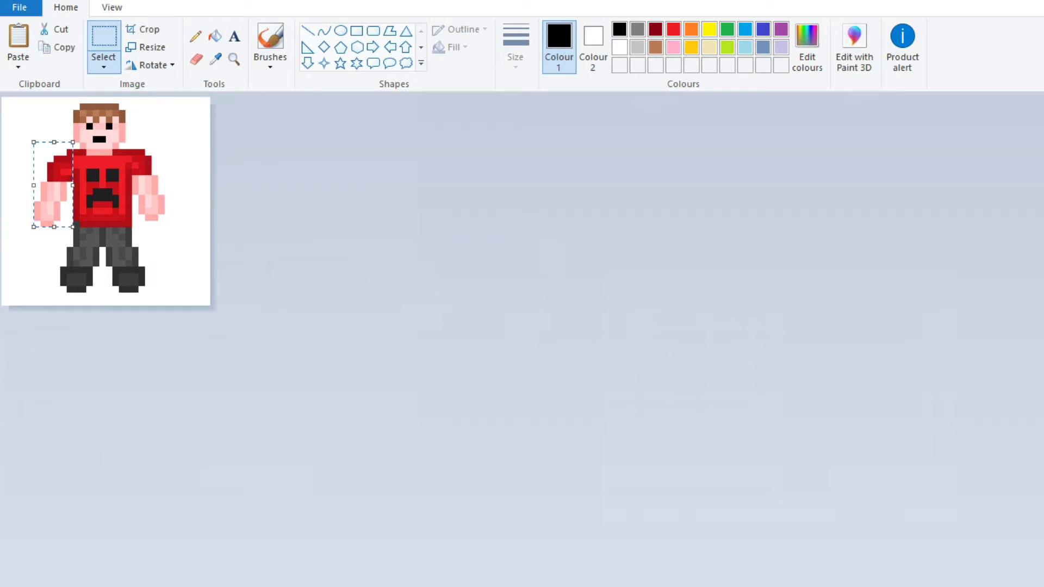
left_click(195, 36)
left_click(234, 59)
scroll(106, 202, "down", 5)
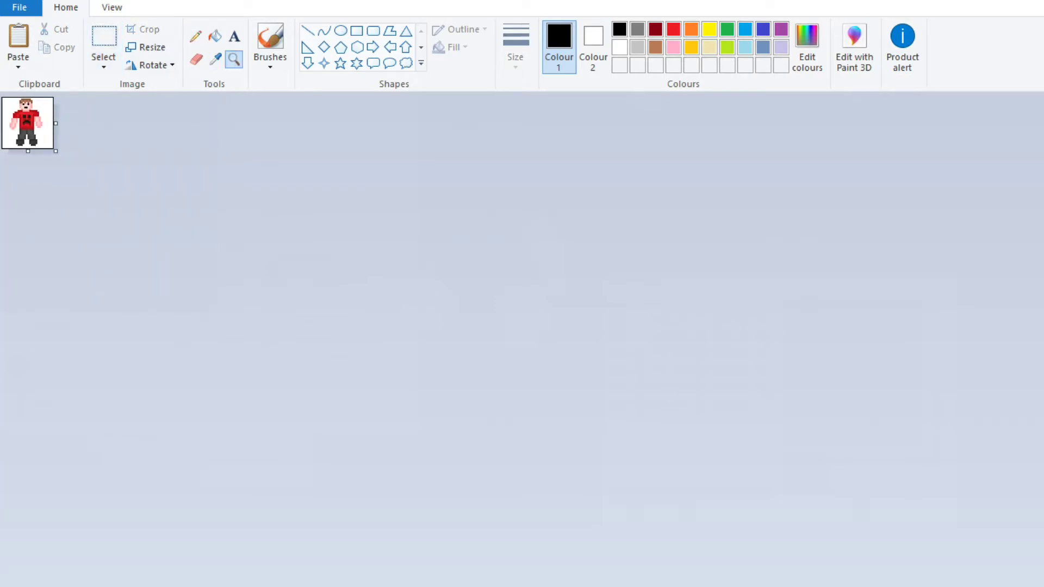
Undo the flips of both arms
scroll(16, 108, "up", 4)
scroll(106, 202, "up", 1)
left_click(103, 36)
left_click_drag(21, 251, 68, 202)
key("Escape")
left_click_drag(132, 194, 171, 234)
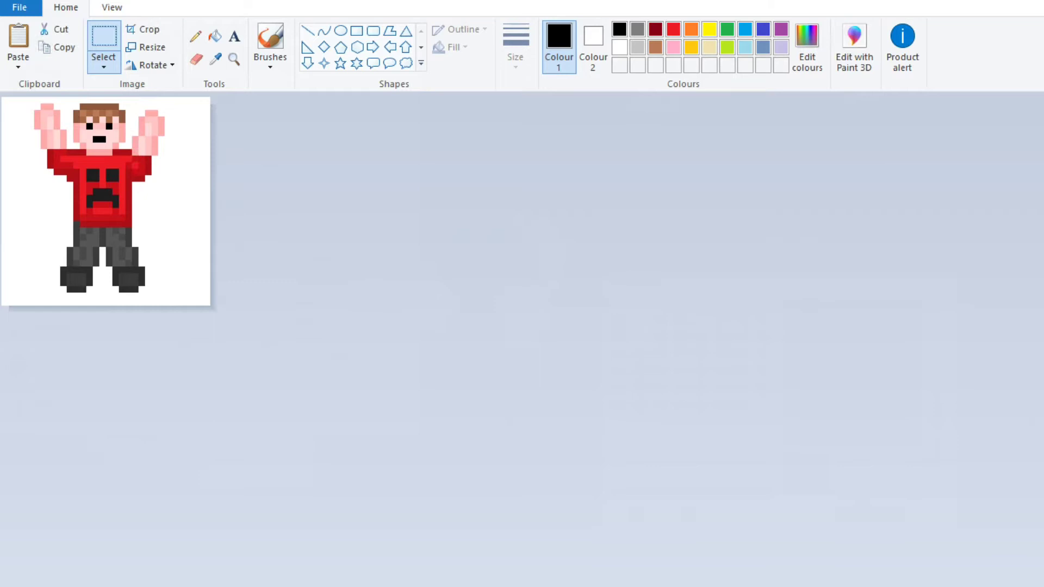
Select the left raised arm with its sleeve, flip it vertically and attach it hanging down against the shirt
left_click_drag(131, 97, 184, 194)
left_click_drag(8, 104, 66, 188)
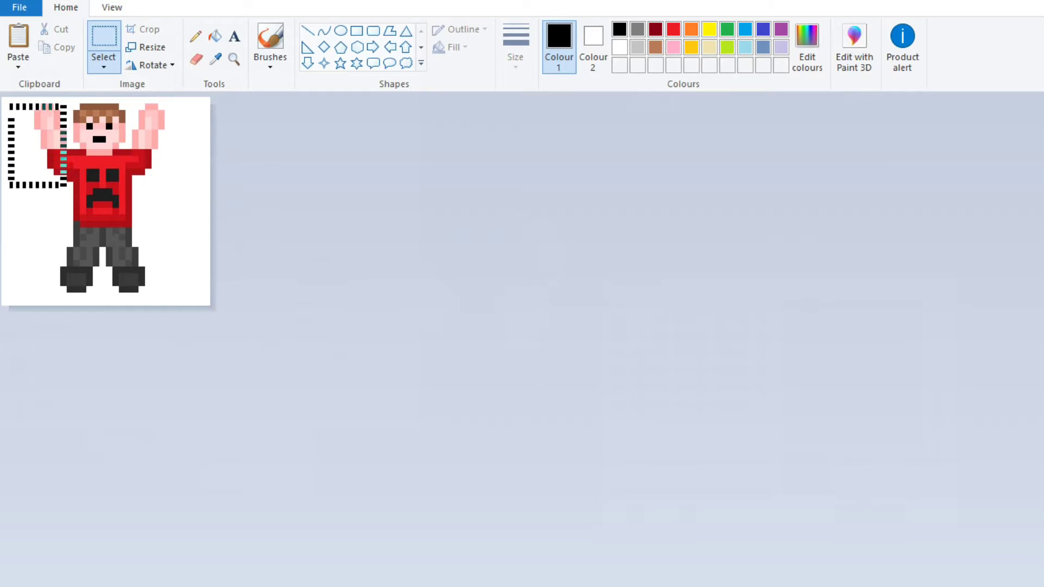
key("Escape")
left_click_drag(1, 109, 67, 194)
right_click(49, 168)
left_click(212, 380)
right_click(23, 163)
key("Escape")
right_click(49, 163)
left_click(212, 345)
left_click_drag(22, 155, 54, 192)
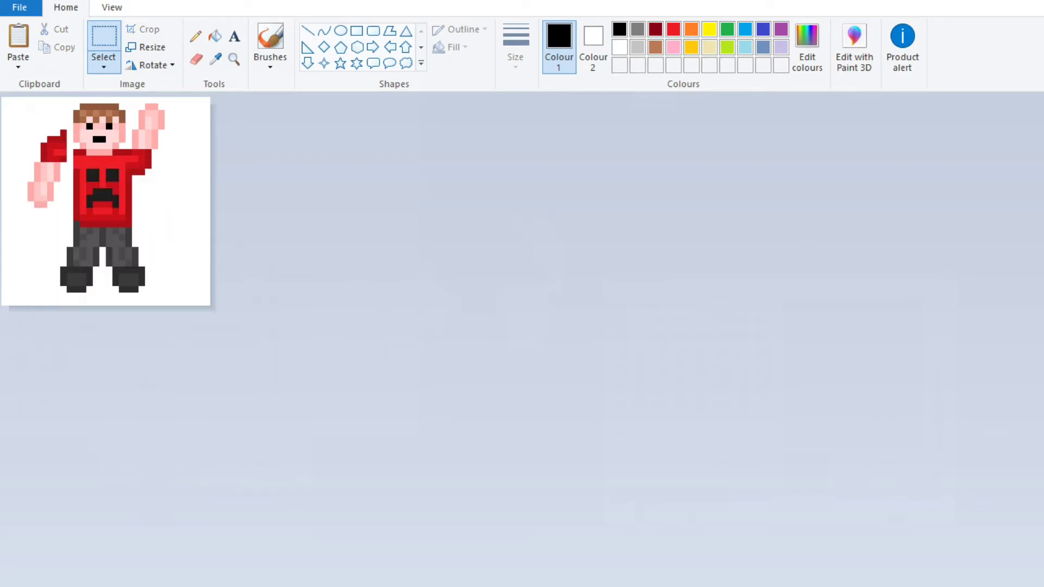
left_click(104, 66)
left_click(144, 212)
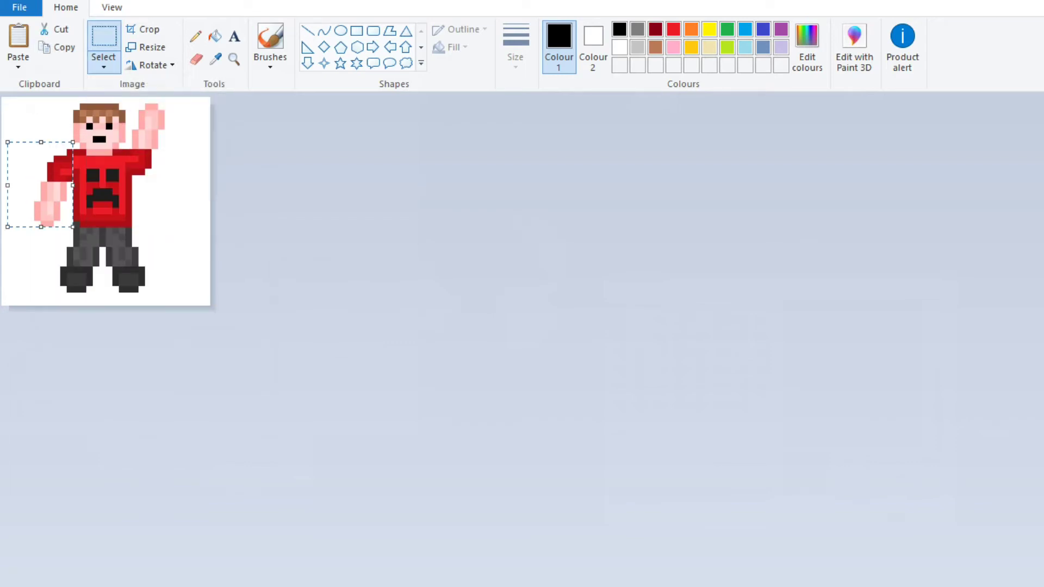
left_click_drag(49, 204, 56, 204)
Select the right raised arm with its sleeve, flip it vertically and move it down to the shoulder
left_click_drag(131, 102, 177, 187)
right_click(144, 129)
left_click(310, 324)
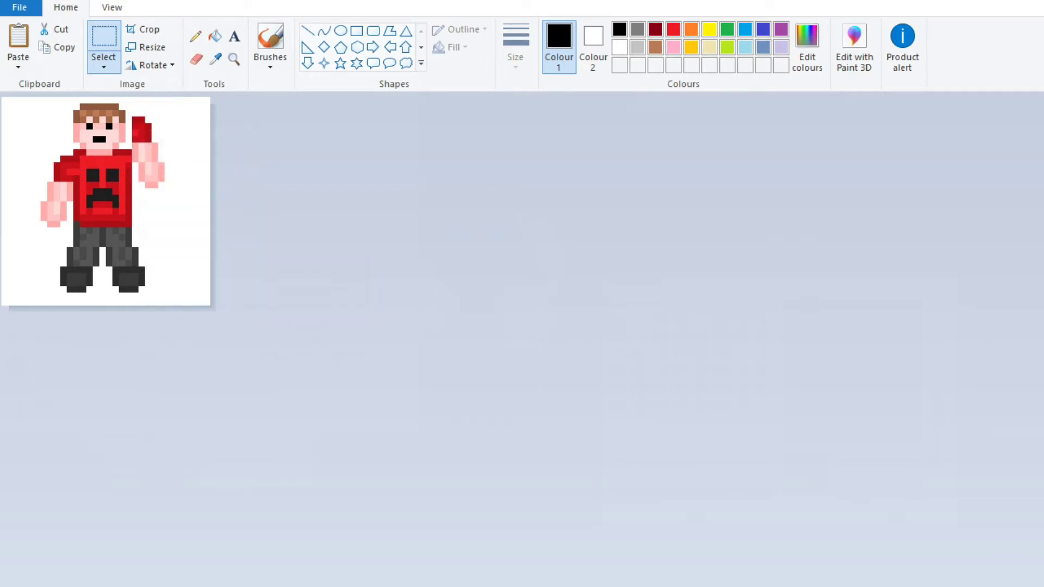
left_click_drag(155, 141, 155, 176)
left_click(185, 261)
left_click(196, 36)
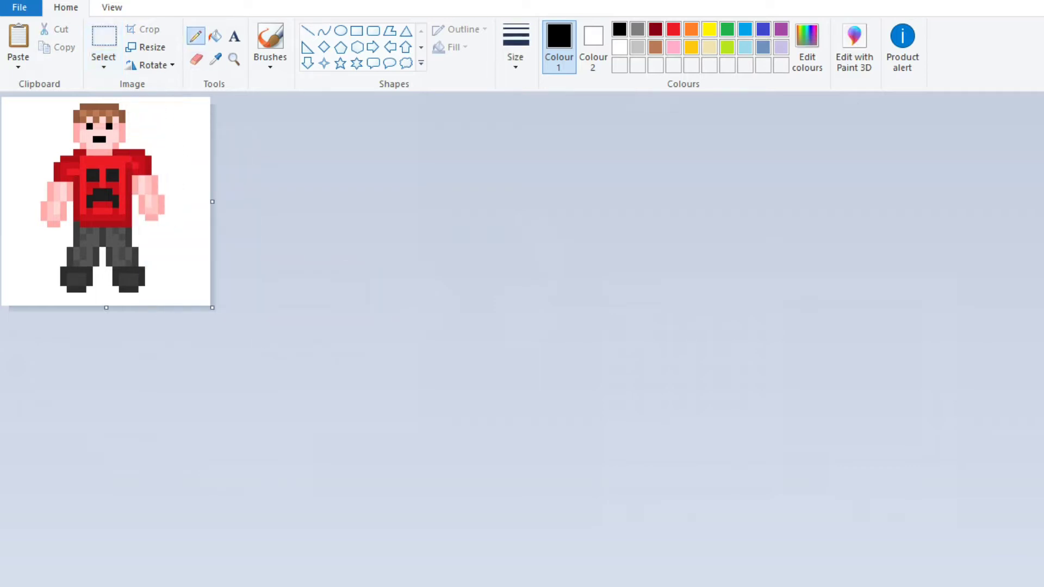
Delete the left arm and replace it with a horizontally mirrored copy of the right arm at the left shoulder
left_click(104, 36)
left_click_drag(39, 145, 74, 229)
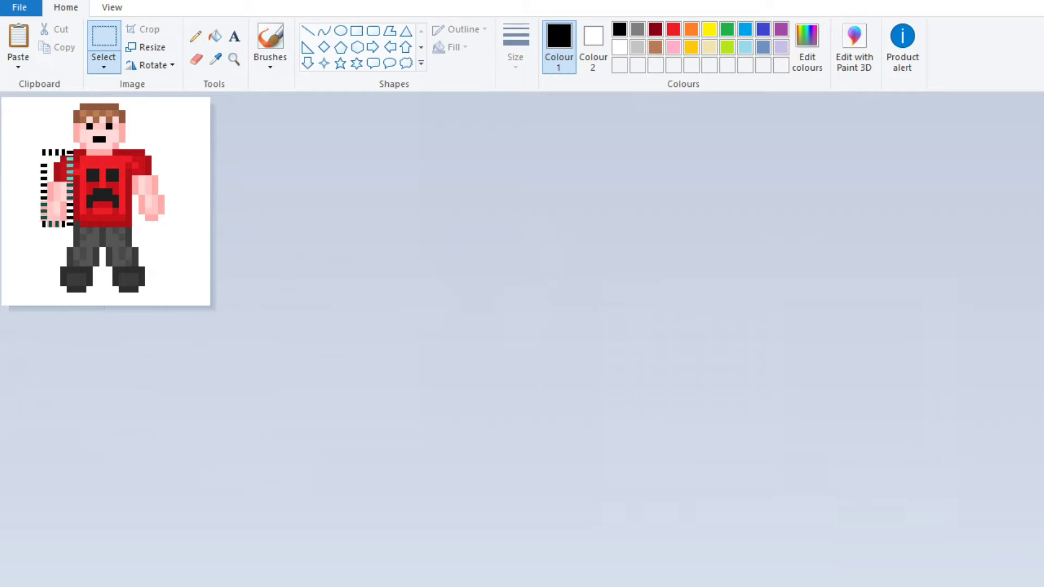
key("Delete")
left_click_drag(133, 142, 181, 223)
key("ctrl+x")
key("ctrl+z")
key("ctrl+v")
right_click(23, 137)
mouse_move(76, 276)
left_click(192, 349)
left_click_drag(13, 142, 55, 185)
left_click(171, 212)
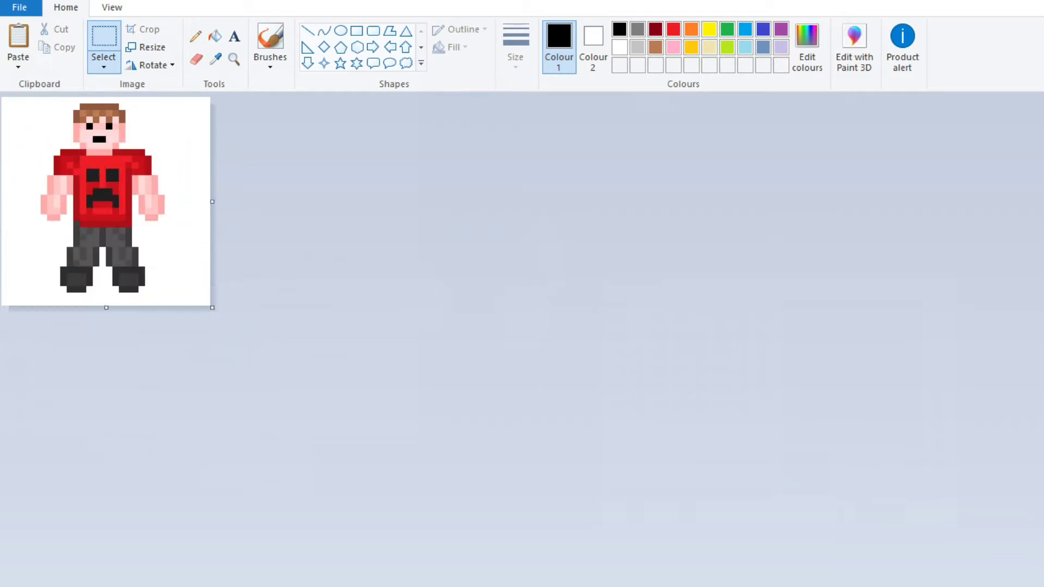
Shift the lower part of each forearm one pixel inward so that both arms hang straight
left_click_drag(129, 190, 166, 223)
left_click_drag(152, 206, 146, 207)
left_click_drag(38, 191, 61, 207)
key("Escape")
left_click(234, 59)
scroll(106, 201, "down", 3)
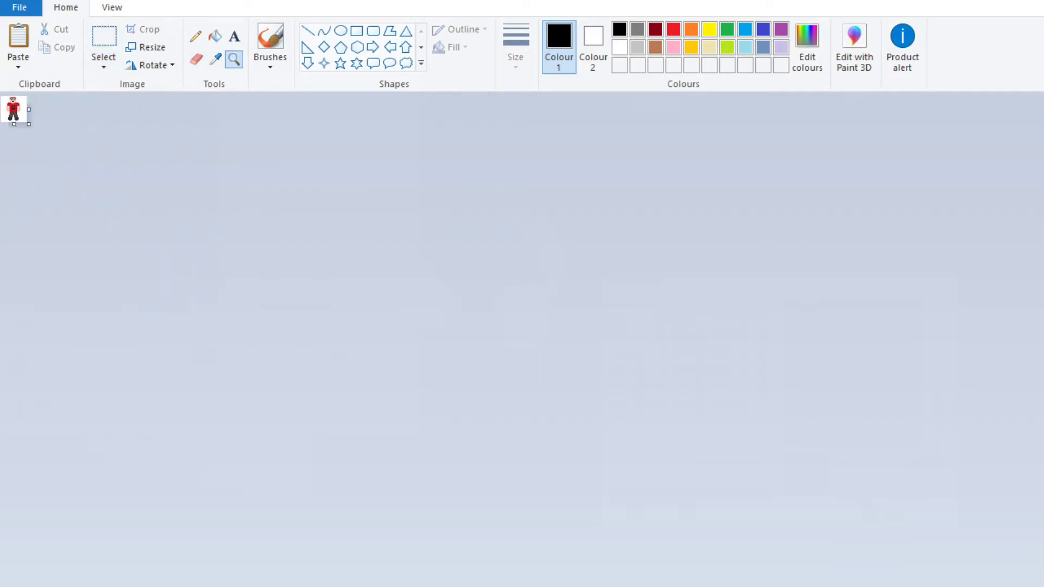
scroll(106, 201, "up", 3)
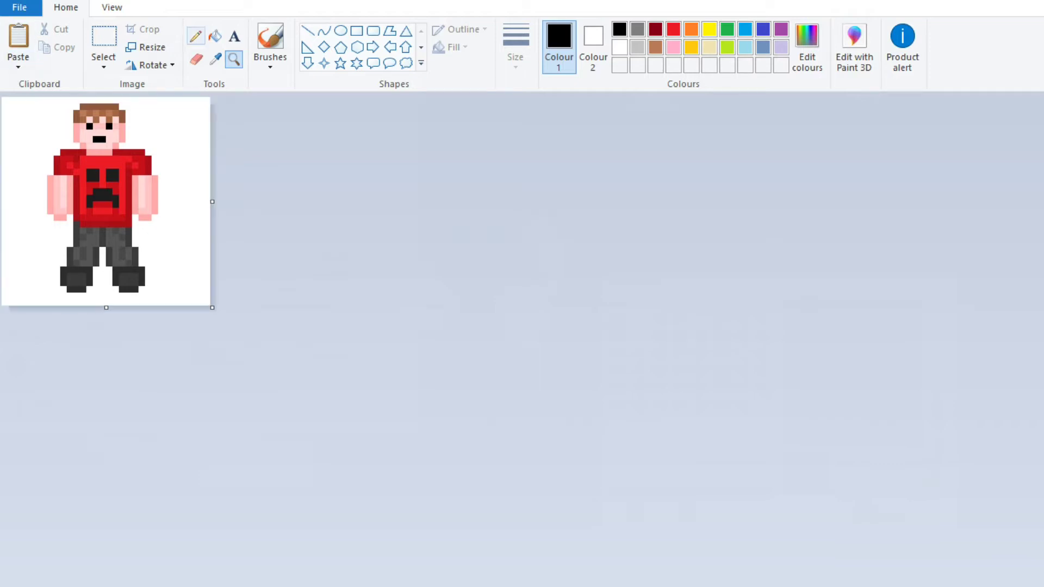
Mix a pale greyish-brown and paint stubble with it around the mouth and chin
left_click(196, 36)
left_click(656, 46)
left_click(807, 47)
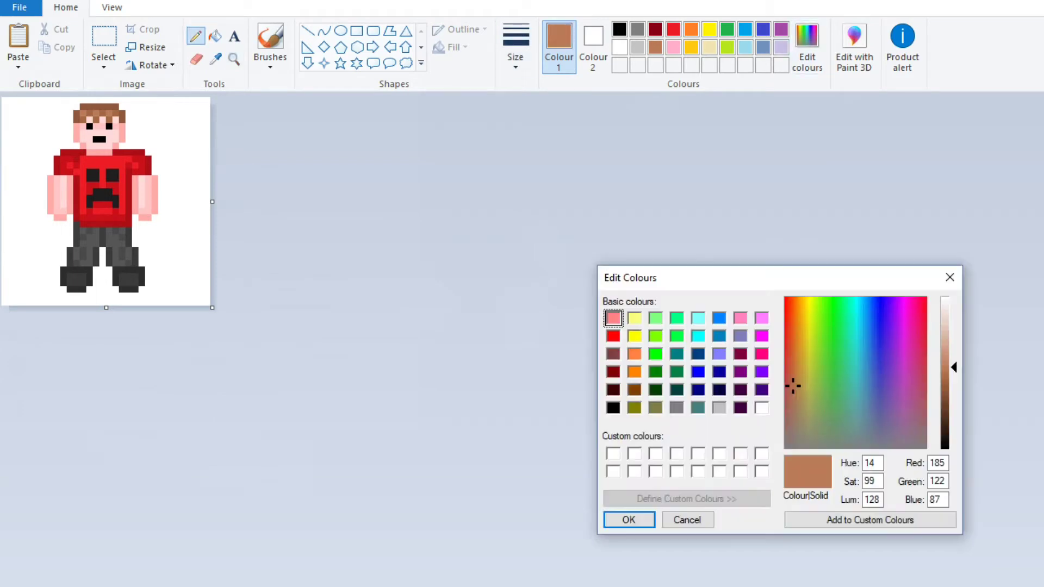
left_click(719, 408)
left_click_drag(880, 446, 791, 412)
key("Return")
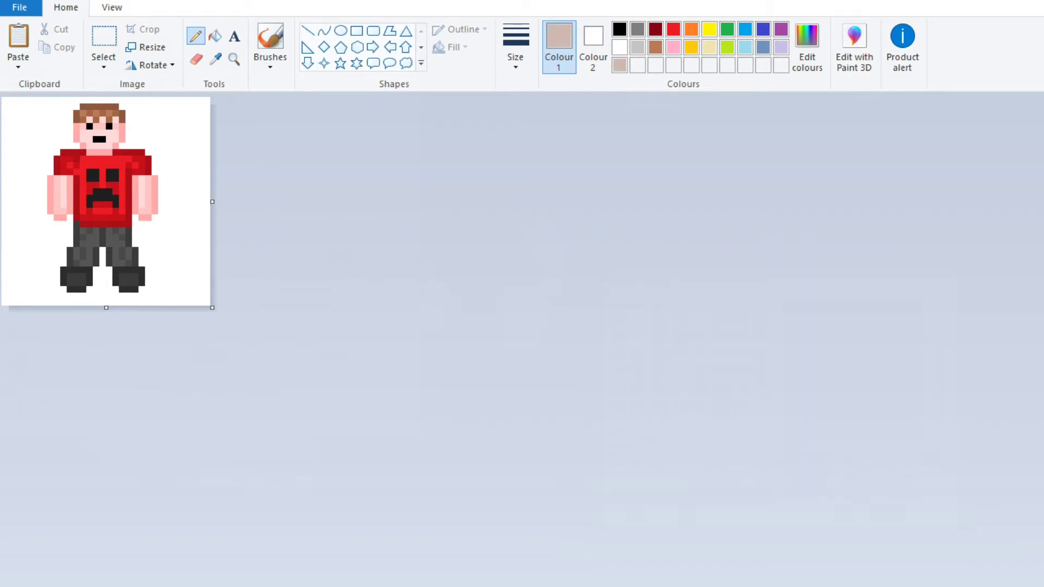
mouse_move(83, 139)
left_mouse_down()
mouse_move(116, 139)
mouse_move(90, 139)
left_mouse_up()
left_click(109, 139)
Select the whole character and move it down one pixel
left_click(103, 41)
left_click_drag(33, 103, 184, 292)
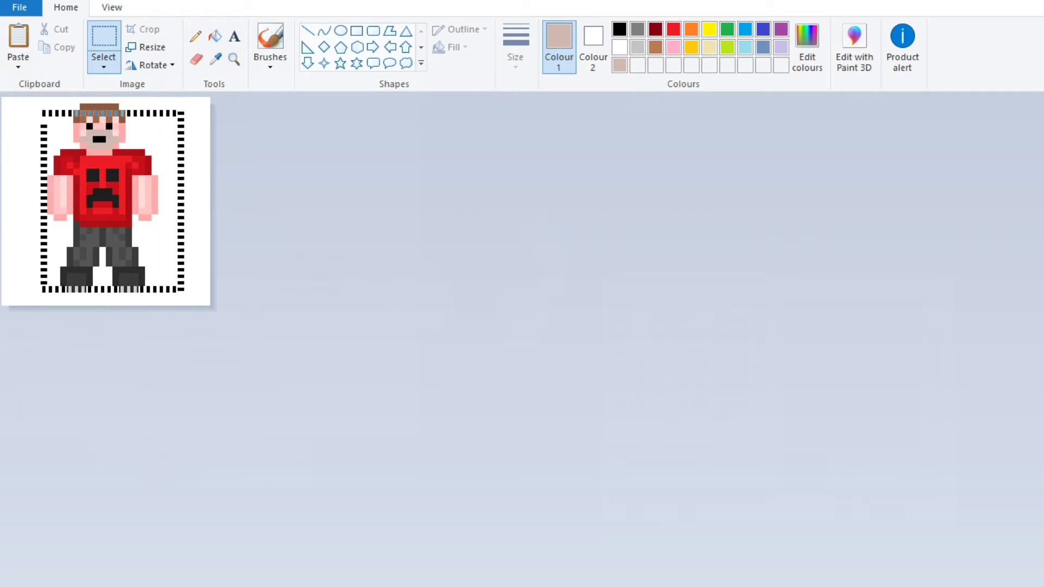
left_click_drag(109, 196, 109, 202)
Shade the neck with a darker version of the stubble colour and paint over the brown fringe with the face's skin colour
left_click(196, 36)
left_click(807, 48)
left_click(945, 345)
left_click(625, 520)
mouse_move(83, 153)
left_mouse_down()
mouse_move(77, 145)
mouse_move(103, 159)
mouse_move(119, 148)
mouse_move(95, 127)
mouse_move(115, 120)
left_mouse_up()
left_click(216, 58)
left_click(77, 135)
Draw a wide-brimmed hat outline in black on top of the head
left_click(620, 29)
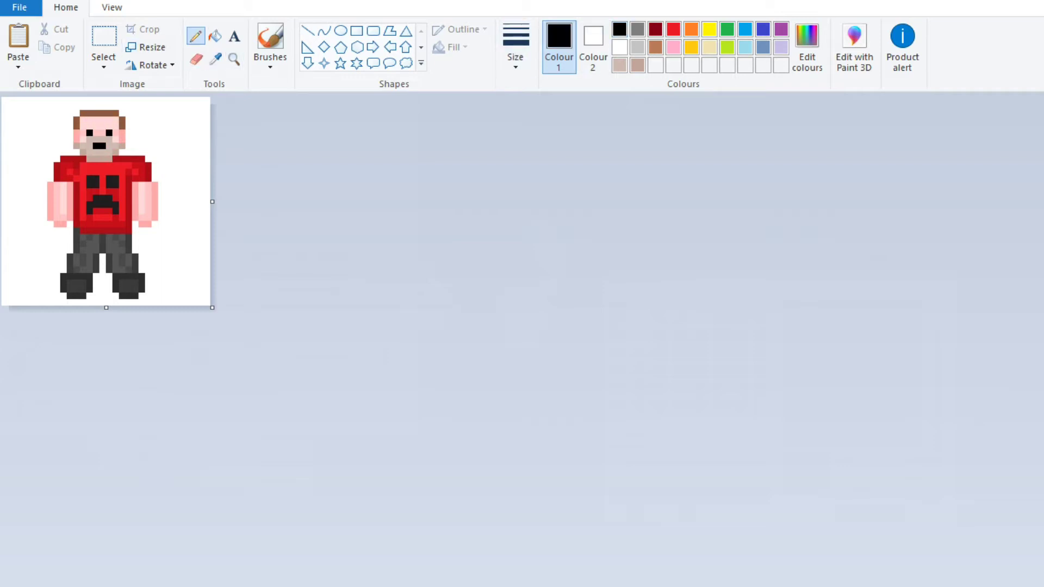
left_click_drag(66, 126, 129, 126)
left_click(135, 119)
left_click(62, 120)
mouse_move(69, 113)
left_mouse_down()
mouse_move(128, 114)
mouse_move(83, 107)
mouse_move(83, 119)
mouse_move(121, 119)
left_mouse_up()
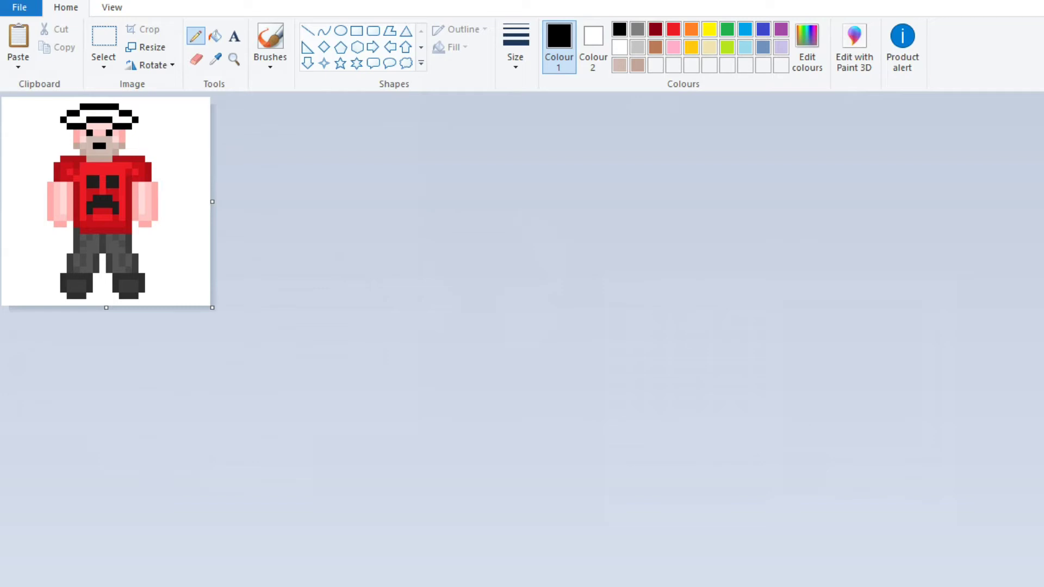
Rework the black hat outline, trying a taller pointed crown and a flat crown with a straight brim
left_click(233, 59)
right_click(104, 202)
left_click(55, 153)
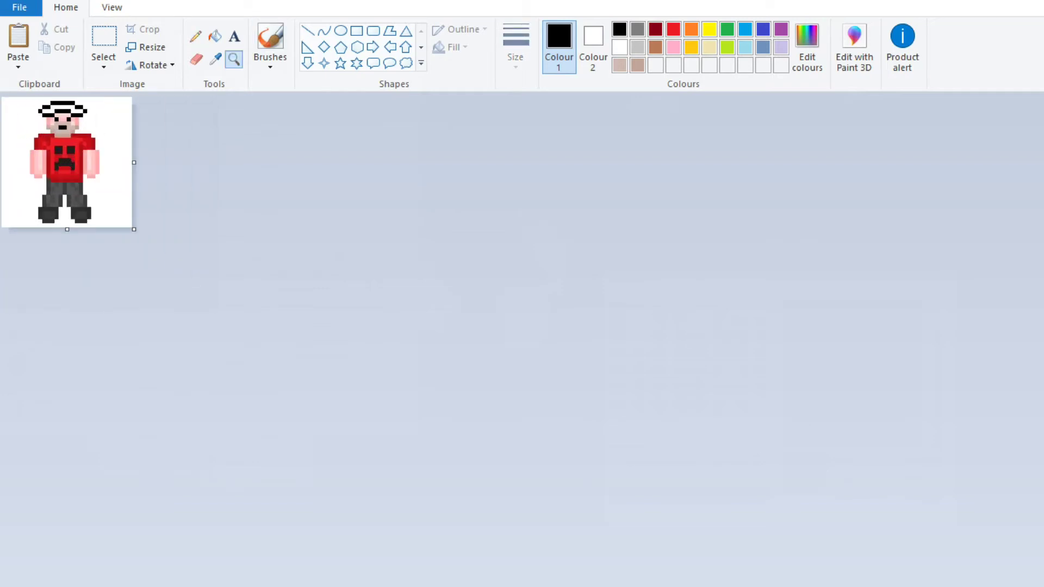
left_click(196, 36)
left_click_drag(87, 100, 111, 100)
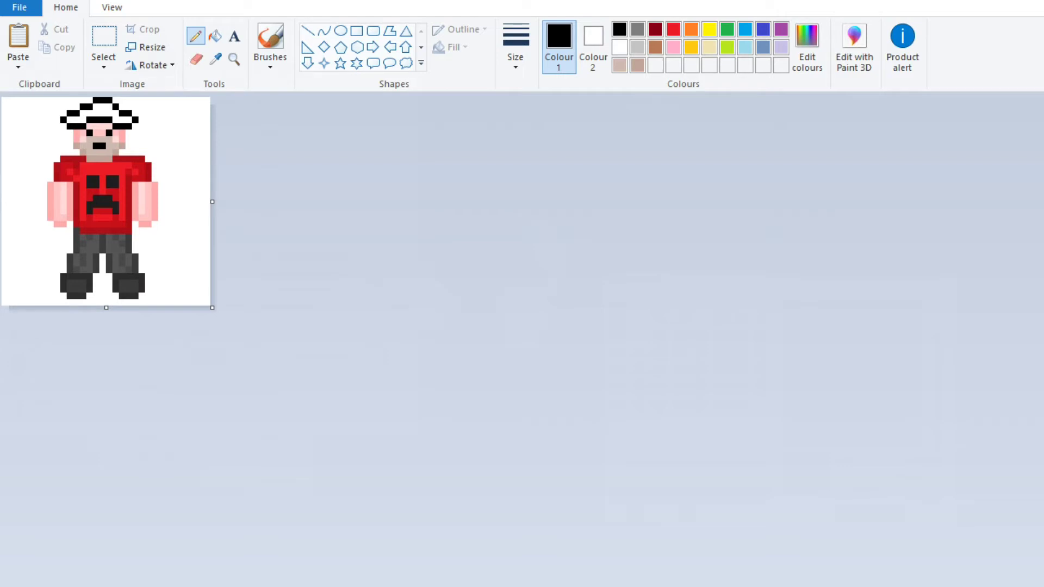
key("ctrl+z")
left_click_drag(89, 107, 111, 107)
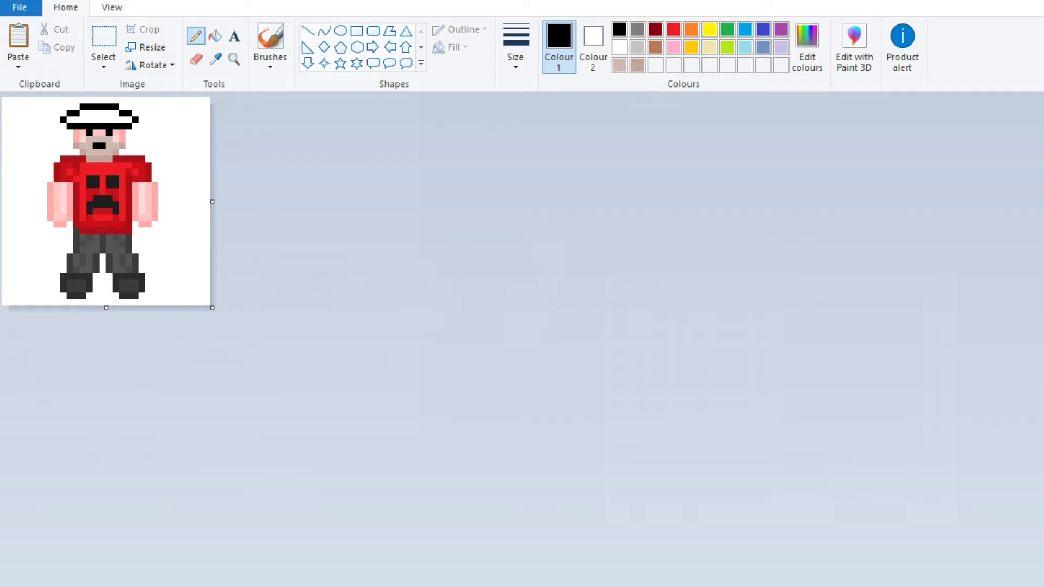
left_click(108, 119)
Undo all strokes of the wide-brimmed hat
key("ctrl+z")
key("ctrl+z")
key("ctrl+z")
key("ctrl+z")
key("ctrl+z")
key("ctrl+z")
key("ctrl+z")
key("ctrl+z")
key("ctrl+z")
key("ctrl+z")
key("ctrl+z")
key("ctrl+z")
key("ctrl+z")
key("ctrl+z")
key("ctrl+z")
key("ctrl+z")
key("ctrl+z")
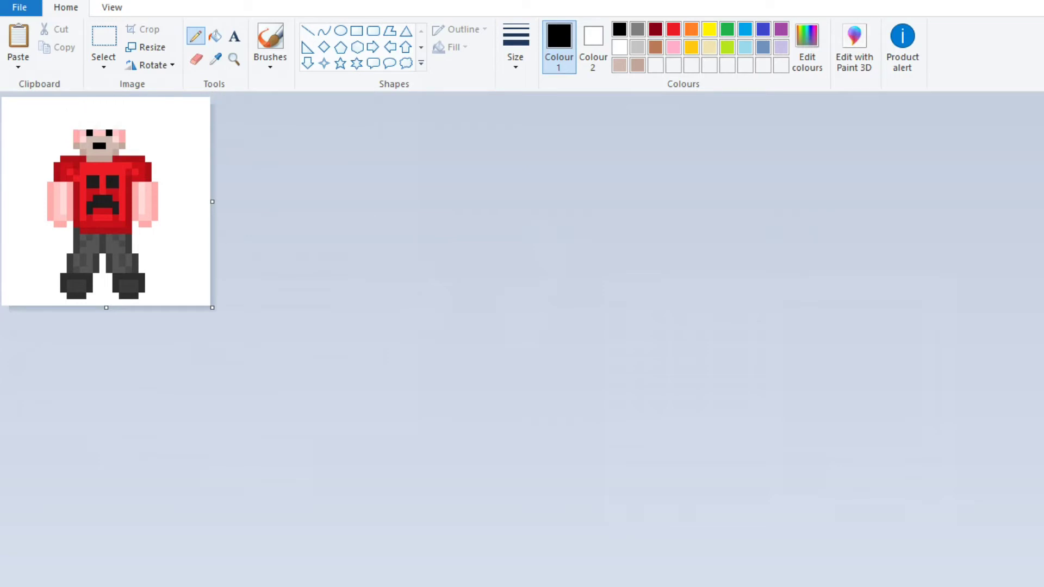
Outline a close-fitting black cap on the head and fill it with a dark green (red 26, green 132, blue 57)
key("ctrl+y")
left_click(727, 28)
left_click(807, 47)
left_click(945, 377)
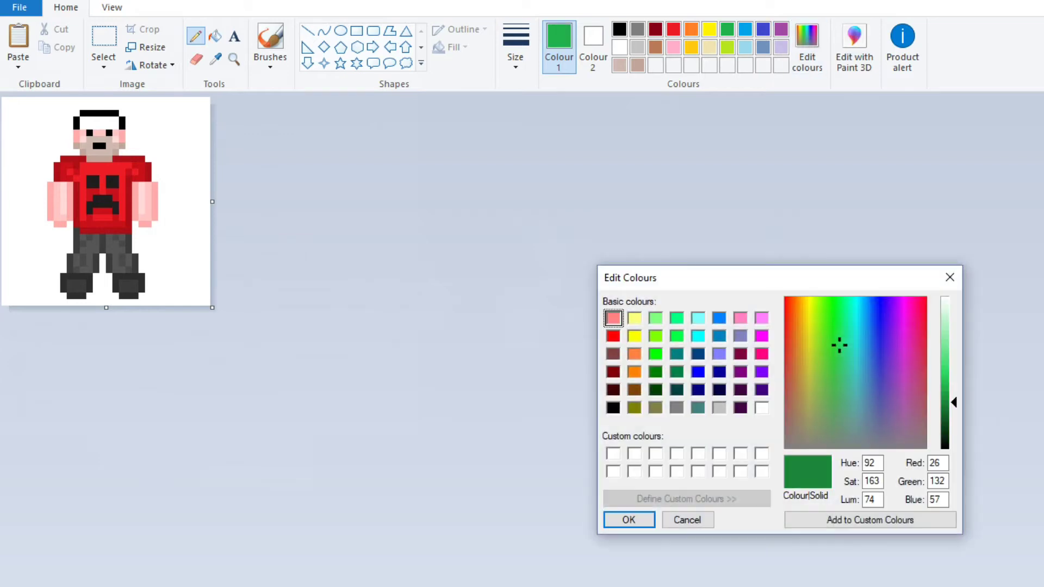
left_click(625, 518)
left_click(214, 36)
left_click(99, 123)
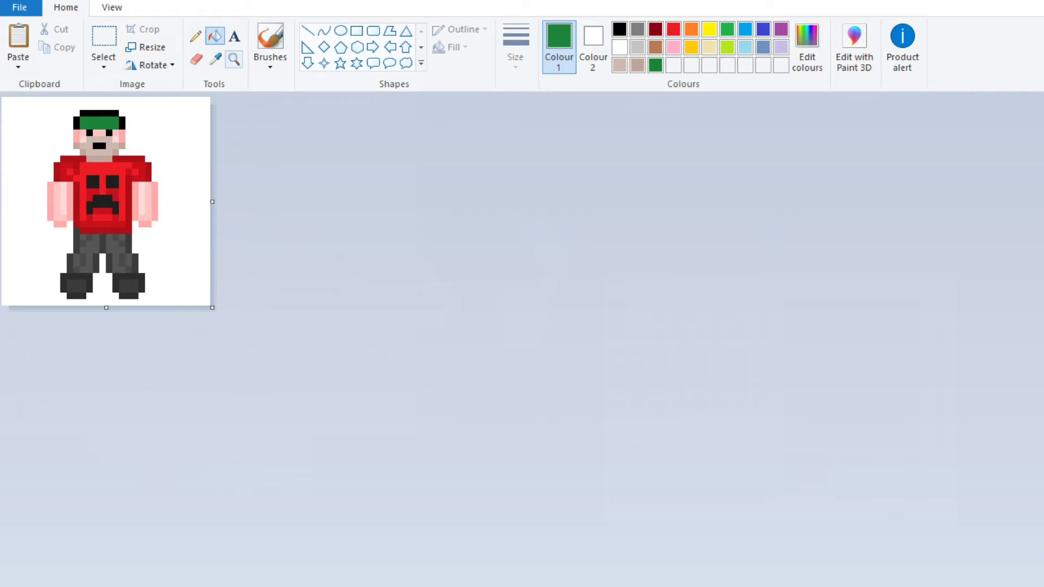
Outline the trousers and boots in black with the pencil, including a waistline across the shirt's lower part
left_click(196, 36)
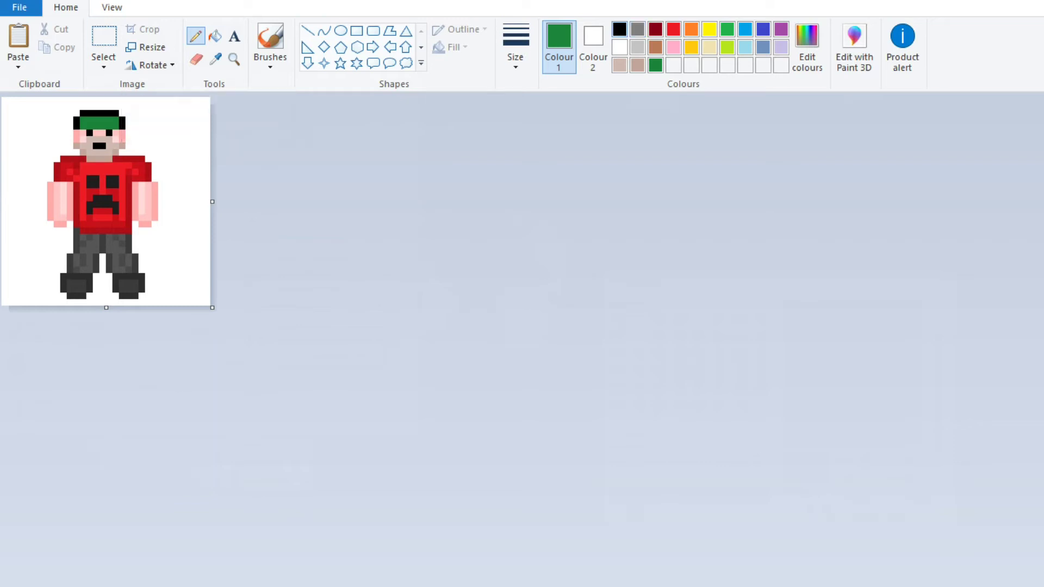
left_click(619, 28)
mouse_move(81, 217)
left_mouse_down()
mouse_move(126, 218)
mouse_move(129, 234)
mouse_move(70, 251)
mouse_move(63, 294)
mouse_move(90, 286)
mouse_move(102, 240)
mouse_move(117, 293)
mouse_move(136, 297)
mouse_move(142, 274)
mouse_move(129, 234)
left_mouse_up()
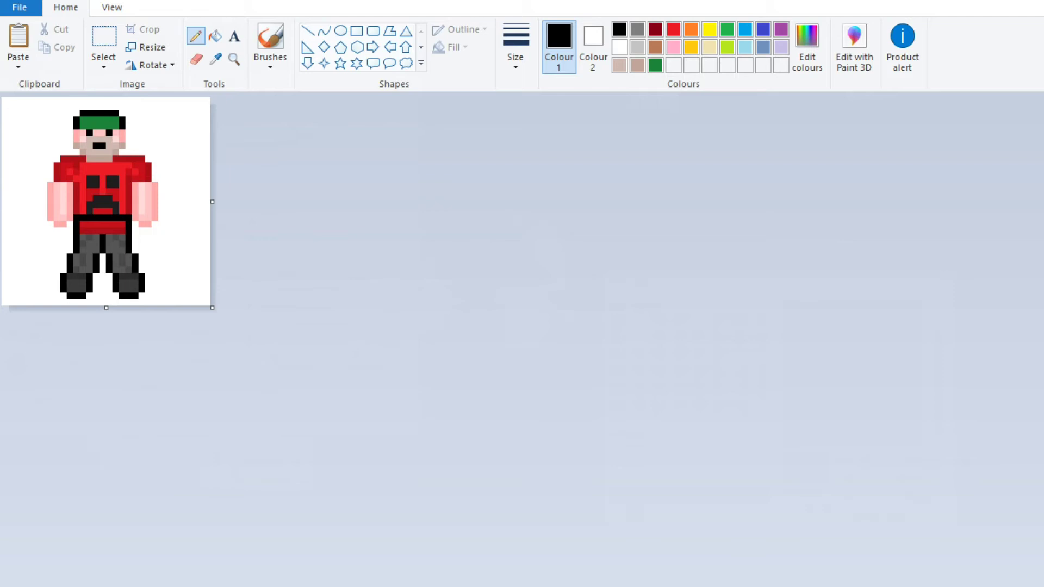
Fill everything inside the black trouser and boot outlines with white, clearing the old shades on both legs
left_click(215, 36)
right_click(103, 227)
right_click(122, 241)
right_click(114, 259)
right_click(115, 237)
right_click(124, 260)
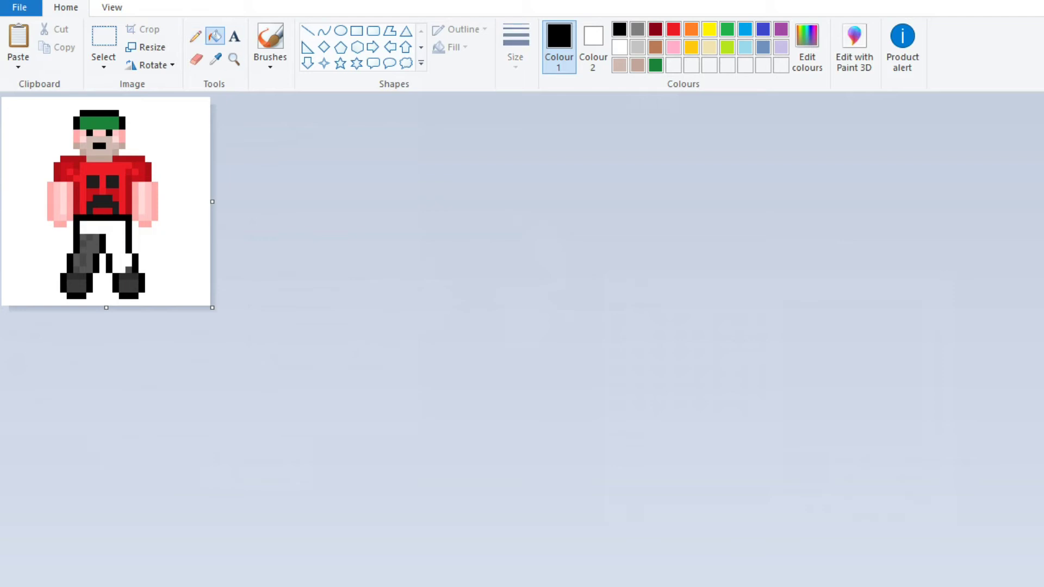
right_click(128, 272)
right_click(128, 286)
right_click(102, 242)
right_click(88, 256)
key("ctrl+z")
key("ctrl+z")
right_click(90, 253)
right_click(82, 240)
right_click(79, 260)
right_click(76, 287)
right_click(75, 270)
right_click(77, 276)
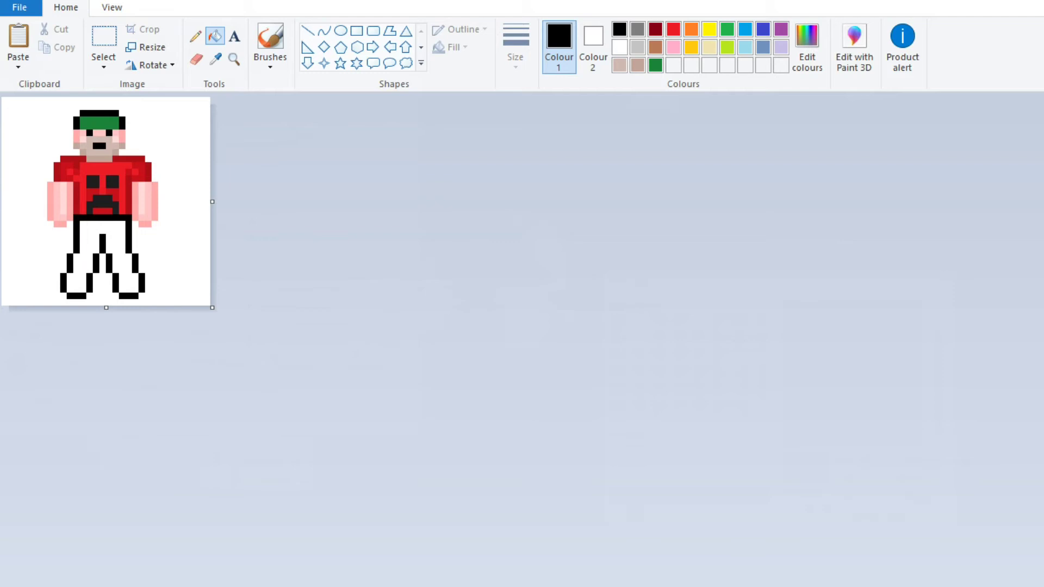
Clear the shirt's red areas and creeper face to white, keeping the dark red outline
right_click(101, 199)
right_click(76, 168)
right_click(103, 212)
right_click(112, 181)
right_click(93, 195)
right_click(93, 182)
right_click(76, 172)
right_click(70, 171)
right_click(68, 163)
key("ctrl+z")
Paint over the stubble on the lower face with skin tones sampled from the character's face
left_click(196, 35)
left_click(215, 59)
left_click(79, 138)
left_click(93, 139)
left_click(90, 146)
left_click(82, 146)
left_click(90, 152)
left_click(102, 153)
left_click(109, 145)
left_click(116, 146)
left_click(216, 59)
left_click(114, 136)
left_click(83, 142)
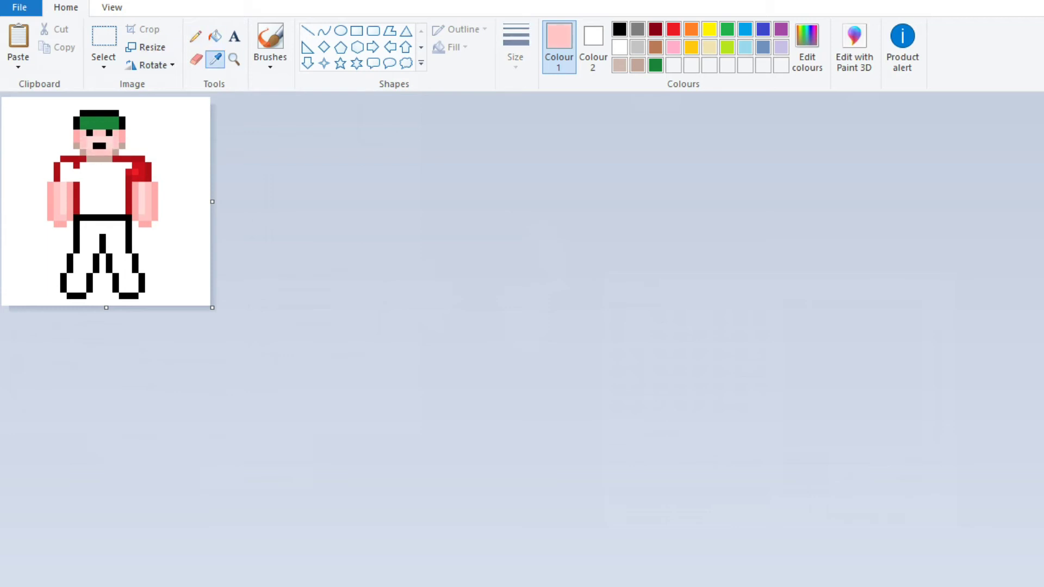
Recolour the neck and jaw edges with the darker pink sampled from the arm's outline
left_click(216, 59)
left_click(51, 201)
left_click_drag(90, 158, 134, 179)
left_click(116, 153)
left_click(123, 145)
Clear the remaining red pixels inside the shoulders and sleeve to white
left_click(76, 166)
left_click(127, 172)
right_click(142, 178)
right_click(142, 171)
right_click(142, 165)
right_click(135, 164)
right_click(129, 178)
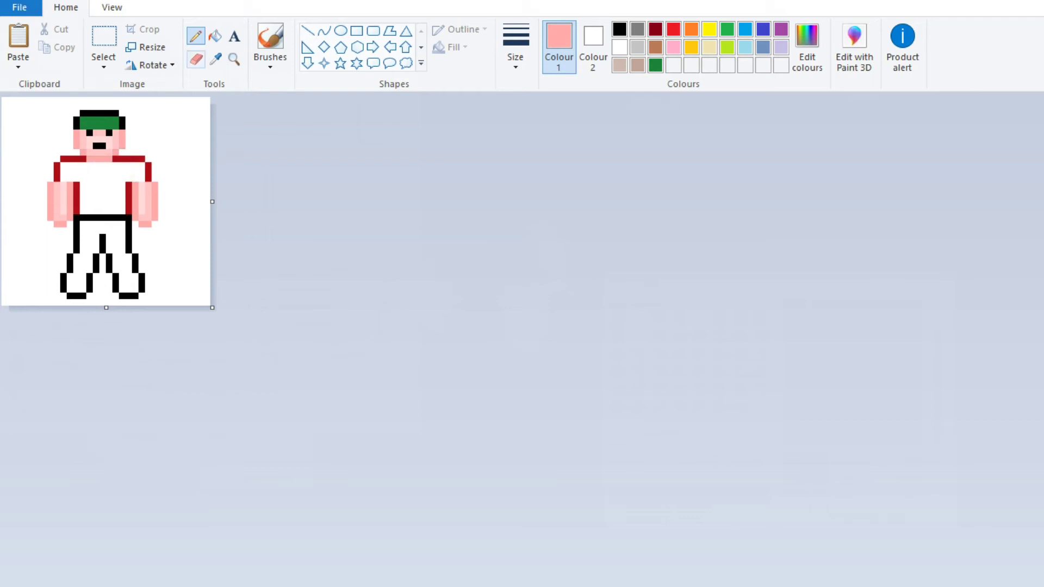
Extend the shirt's side edges upward by one pixel in the sampled dark red
left_click(215, 59)
left_click(129, 189)
left_click(129, 178)
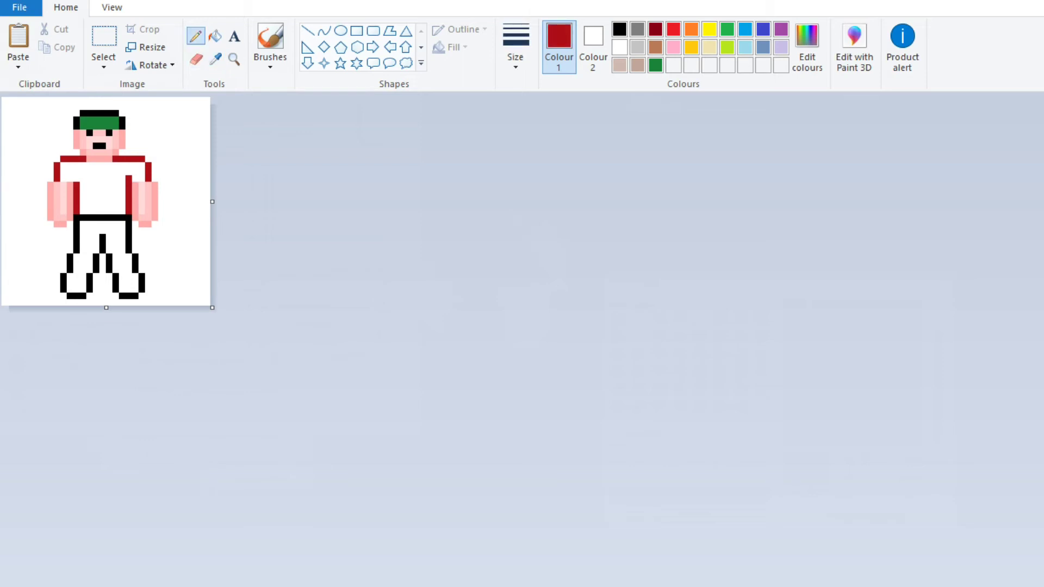
Fill the green cap with the palette's dark grey
left_click(637, 29)
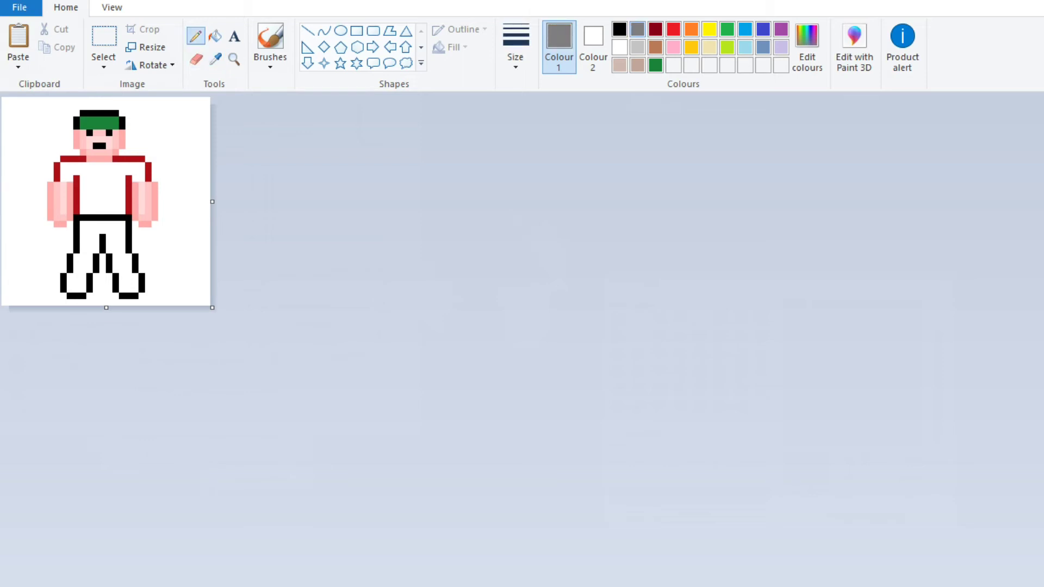
left_click(214, 36)
left_click(100, 123)
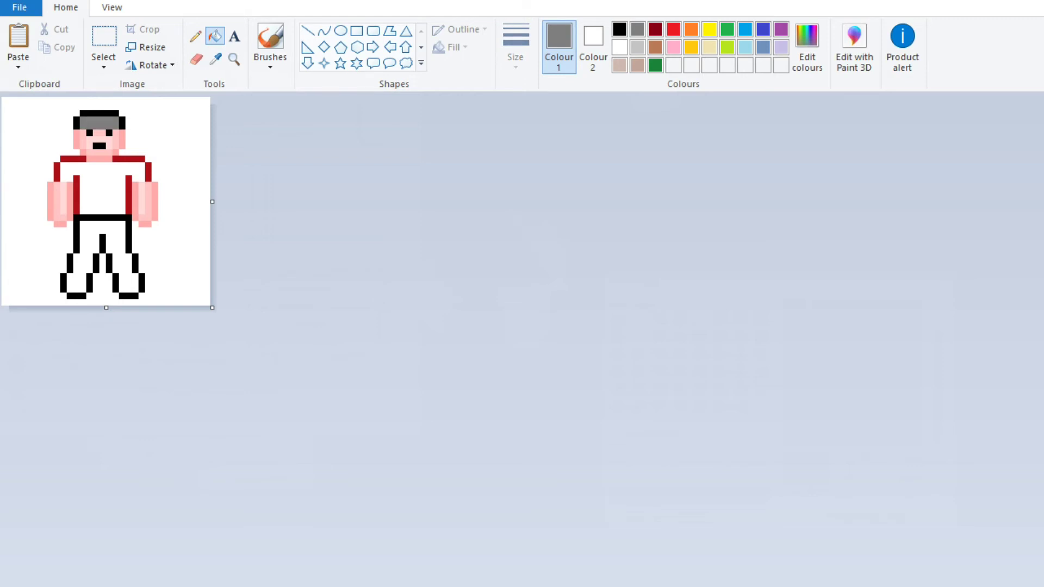
Mix a darker custom grey and recolour the cap's black outline with it
left_click(807, 48)
left_click_drag(954, 373, 955, 395)
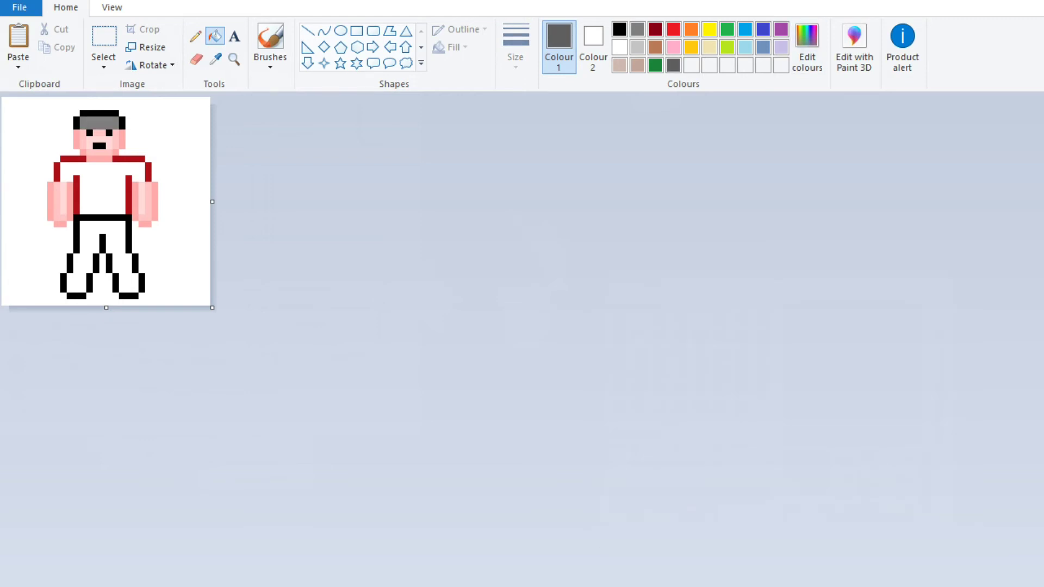
left_click(629, 520)
left_click(122, 123)
left_click(98, 113)
left_click(76, 123)
Recolour both side edges of the face, the jaw edge and the neck with the darker grey to form a helmet
left_click(76, 139)
left_click(82, 152)
left_click(98, 159)
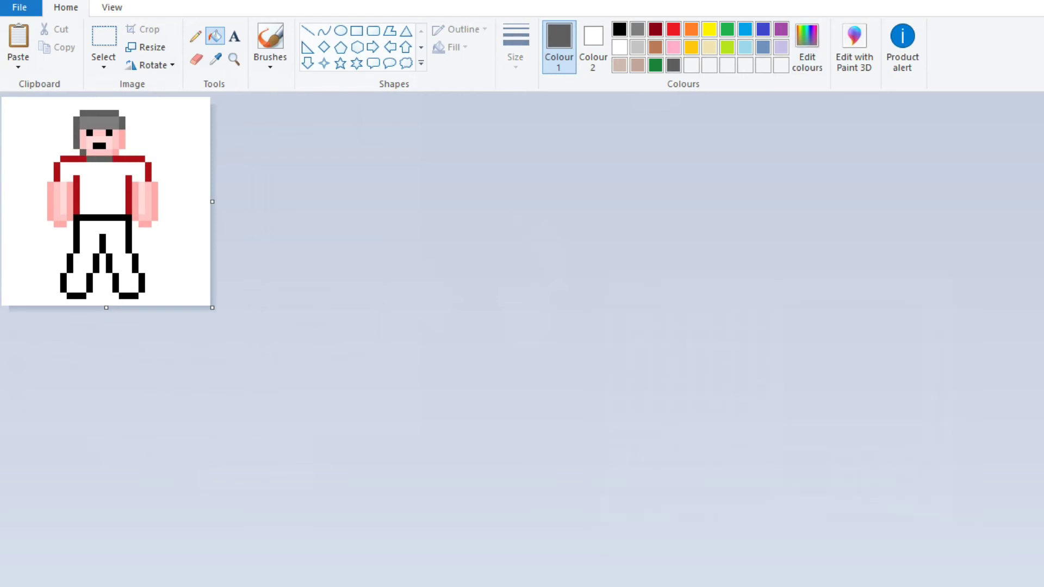
left_click(174, 256)
key("ctrl+z")
left_click(123, 139)
Recolour the shirt's dark red outline with the darker grey, leaving the chest white
left_click(76, 195)
left_click(129, 195)
left_click(131, 158)
left_click(100, 188)
key("ctrl+z")
left_click(57, 171)
Draw a darker grey band with vertical ribs across the lower torso and fill the gaps with the lighter grey
left_click(196, 36)
mouse_move(82, 191)
left_mouse_down()
mouse_move(130, 191)
mouse_move(116, 213)
mouse_move(89, 211)
mouse_move(89, 194)
mouse_move(102, 215)
left_mouse_up()
left_click(215, 36)
left_click(82, 205)
left_click(95, 204)
left_click(108, 205)
left_click(121, 204)
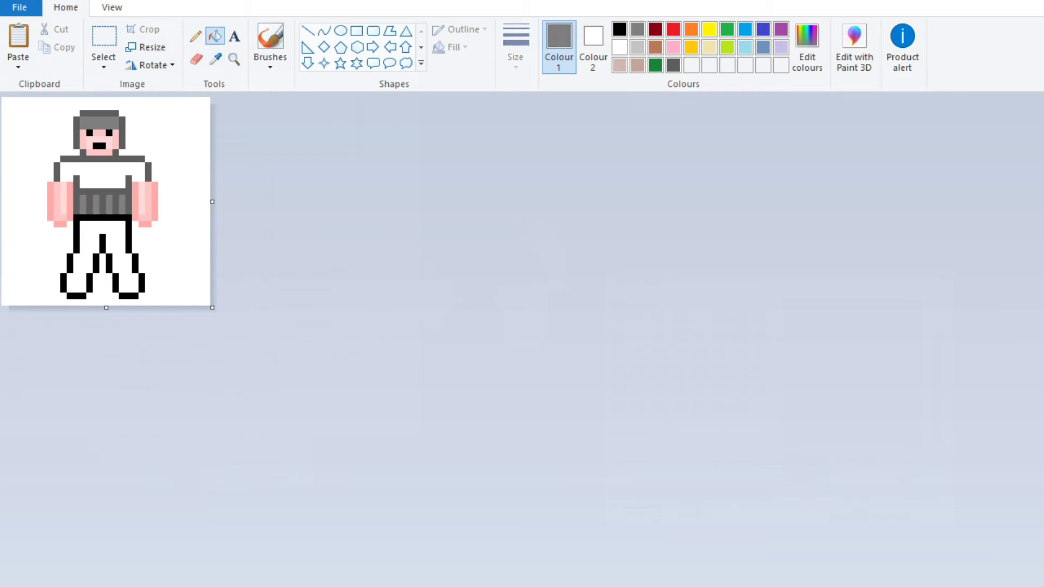
Draw darker grey seams between the chest and both shoulders
left_click(215, 59)
left_click(56, 171)
mouse_move(83, 163)
left_mouse_down()
mouse_move(83, 174)
mouse_move(122, 174)
left_mouse_up()
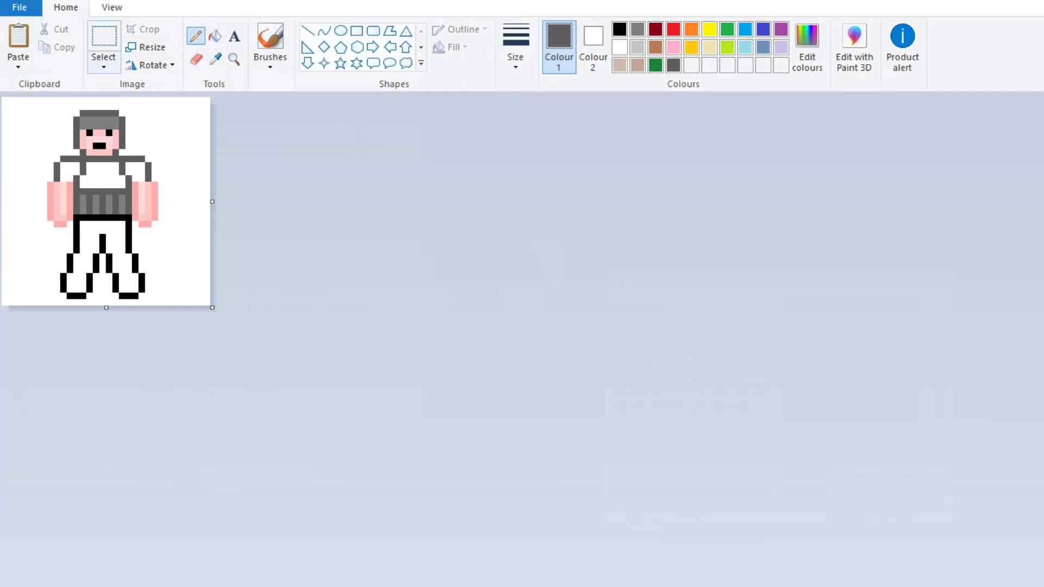
Fill the chest and both shoulders with the lighter grey sampled from the ribbed band
left_click(215, 59)
left_click(102, 198)
left_click(103, 174)
left_click(70, 172)
left_click(134, 172)
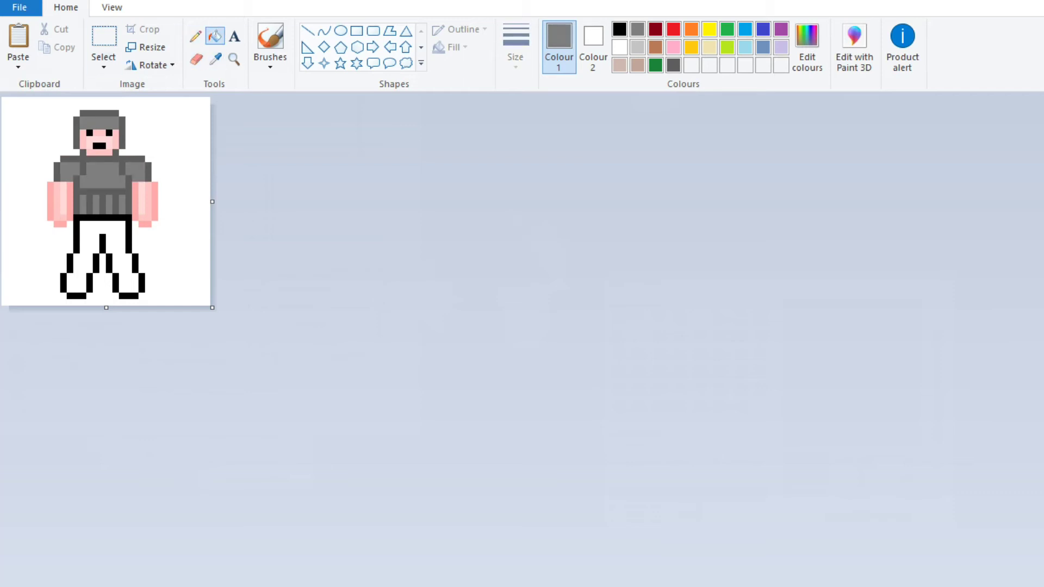
left_click(103, 37)
left_click_drag(66, 155, 131, 102)
key("Escape")
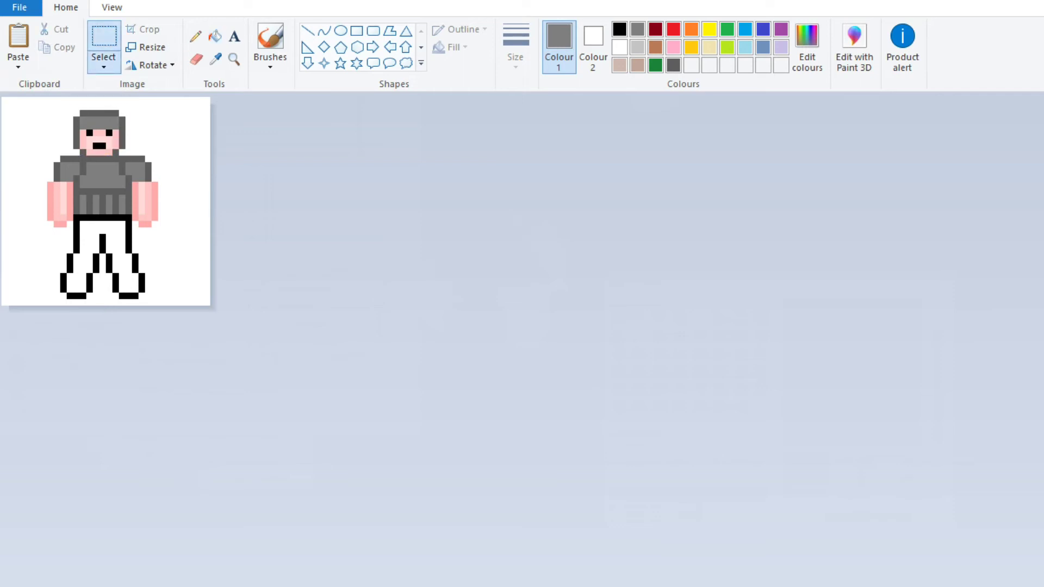
key("ctrl+z")
key("ctrl+y")
Outline the boots in the helmet's darker grey, with a cuff bar across each shin
left_click(196, 36)
left_click(216, 59)
left_click(99, 115)
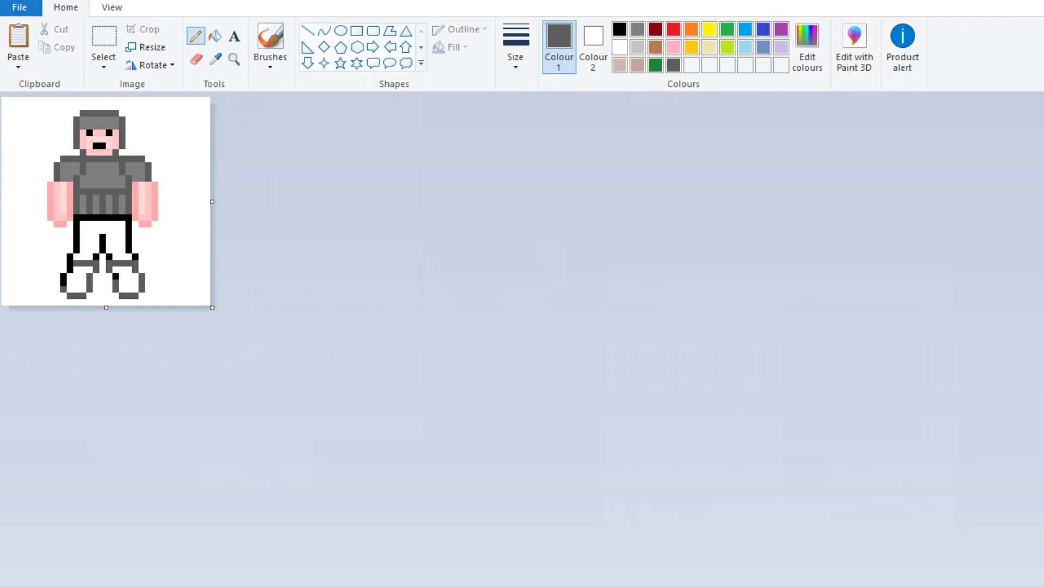
Fill both boots and the trousers with the lighter grey sampled from the chest
left_click(215, 36)
left_click(215, 59)
left_click(99, 174)
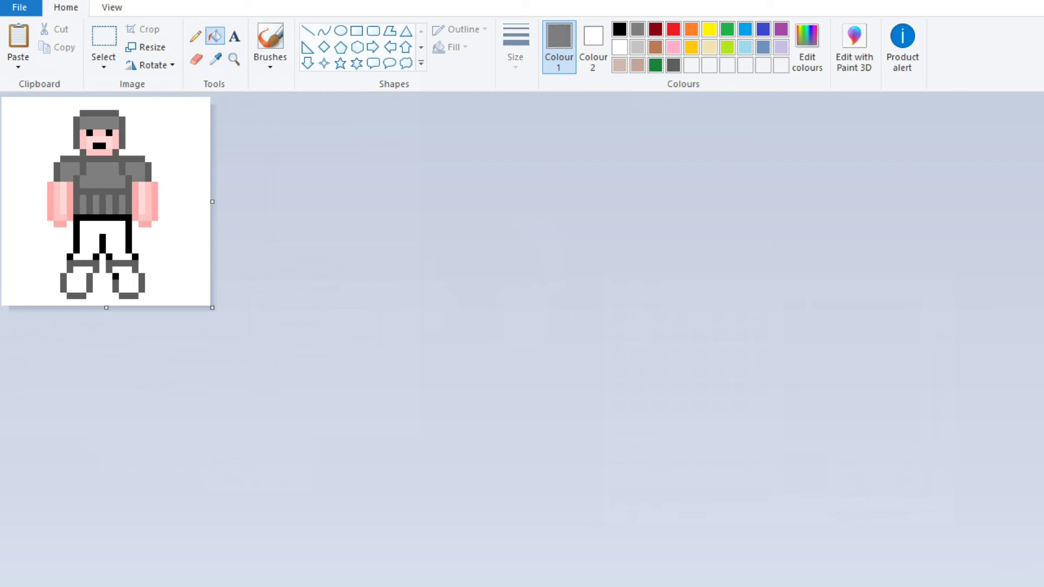
left_click(76, 283)
left_click(128, 282)
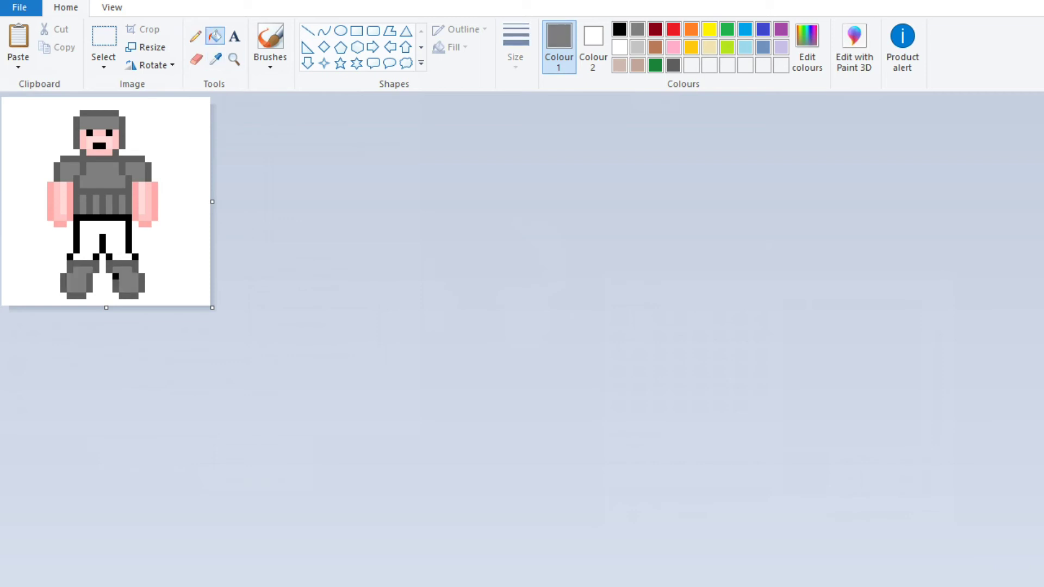
left_click(87, 234)
View the whole armoured character at reduced size and start a new blank picture
left_click(234, 59)
right_click(108, 190)
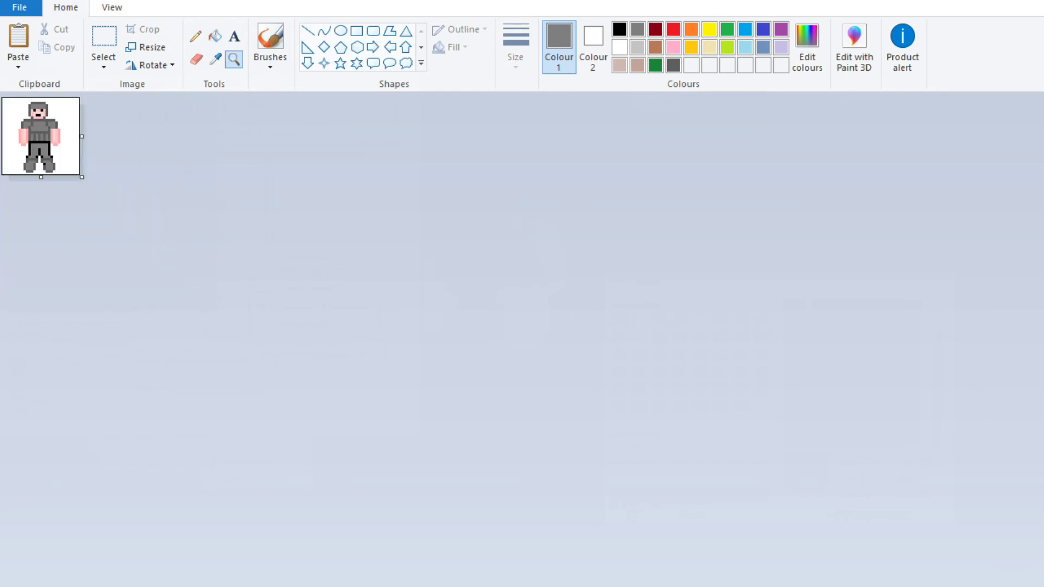
right_click(54, 136)
key("ctrl+n")
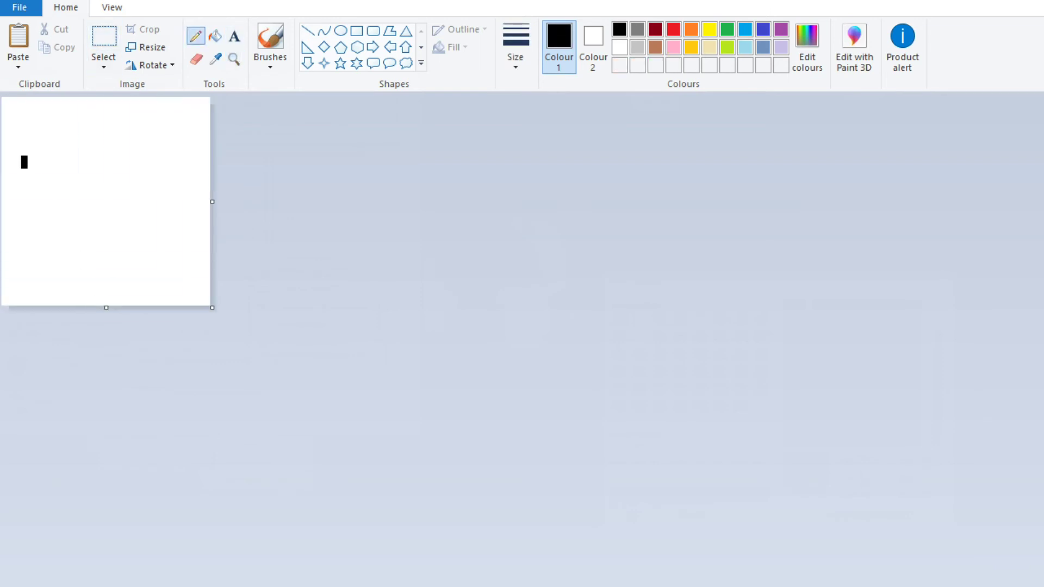
Draw a black edge line and combine it with a flipped copy to form a wide U-shaped outline
mouse_move(24, 188)
left_mouse_down()
mouse_move(24, 231)
mouse_move(44, 237)
mouse_move(178, 237)
left_mouse_up()
left_click(103, 36)
left_click_drag(24, 139, 167, 256)
left_click_drag(96, 196, 96, 203)
key("Escape")
key("ctrl+v")
right_click(41, 141)
mouse_move(82, 279)
left_click(210, 355)
left_click(103, 64)
left_click_drag(79, 148, 100, 191)
key("Escape")
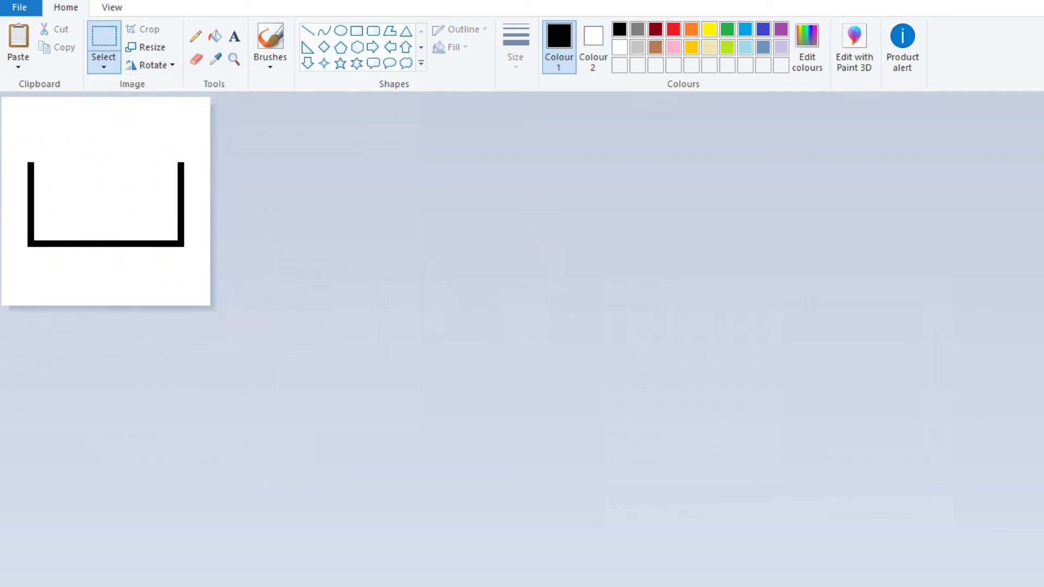
Narrow the U-shaped outline by one pixel and shift it to a centred position lower on the canvas
left_click_drag(11, 139, 51, 235)
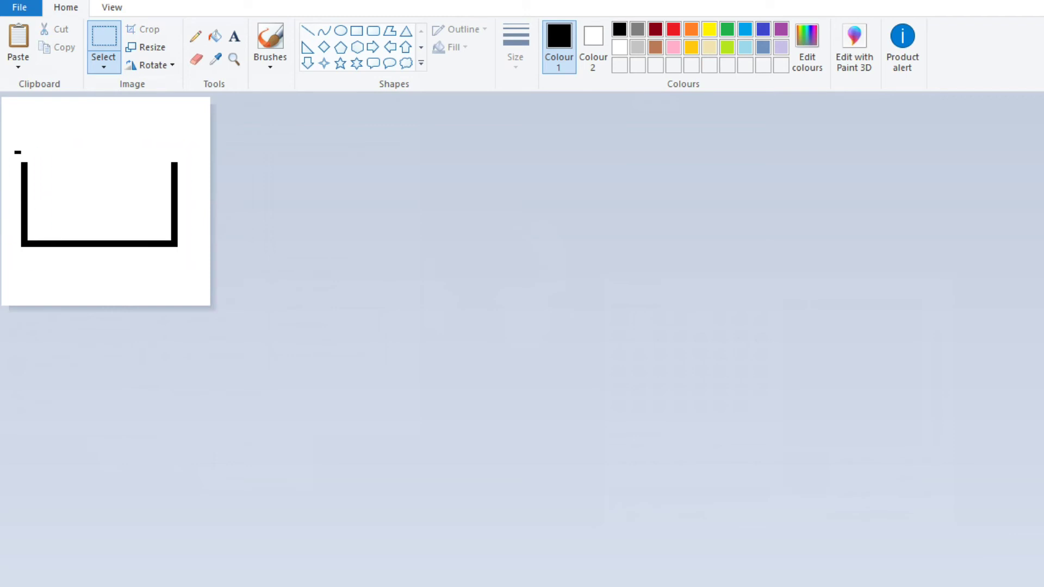
left_click_drag(27, 196, 34, 196)
key("Escape")
left_click_drag(1, 146, 197, 249)
left_click_drag(103, 196, 110, 209)
key("Escape")
key("ctrl+z")
Close the outline with a black upper edge to complete the rectangular camera body
left_click(196, 36)
left_click_drag(34, 165, 67, 165)
left_click_drag(66, 172, 171, 166)
key("ctrl+z")
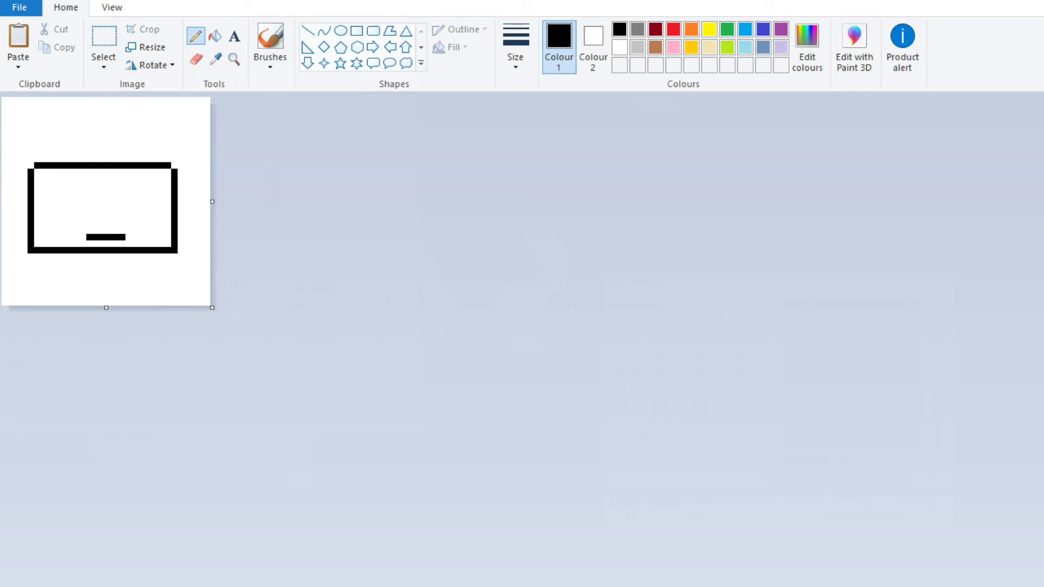
Draw a square black lens outline with open corners inside the body and make it one pixel narrower
left_click_drag(86, 191, 118, 191)
mouse_move(134, 235)
left_mouse_down()
mouse_move(135, 194)
mouse_move(82, 236)
mouse_move(103, 215)
left_mouse_up()
left_click(104, 35)
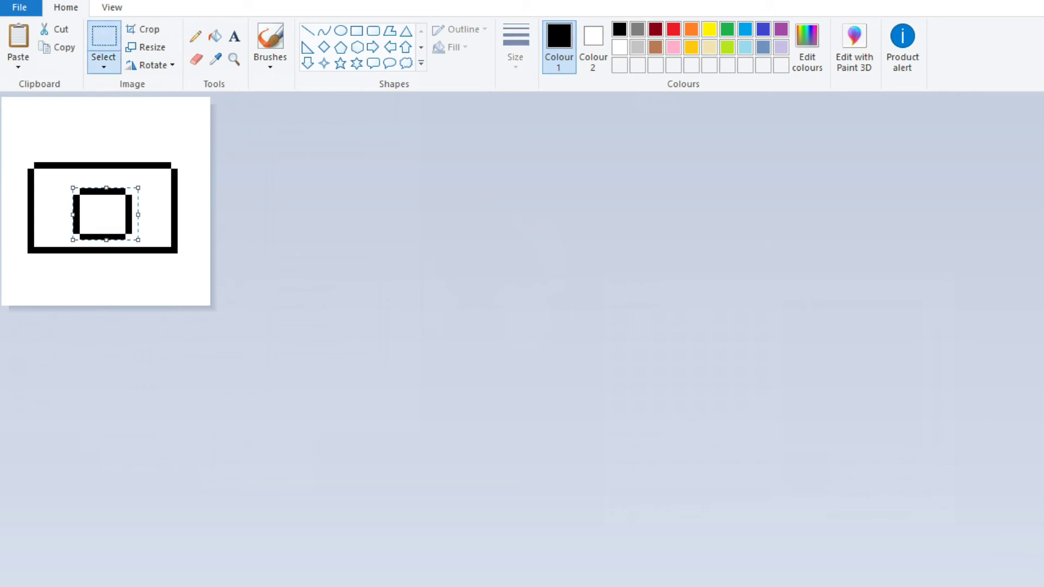
left_click_drag(111, 303, 82, 187)
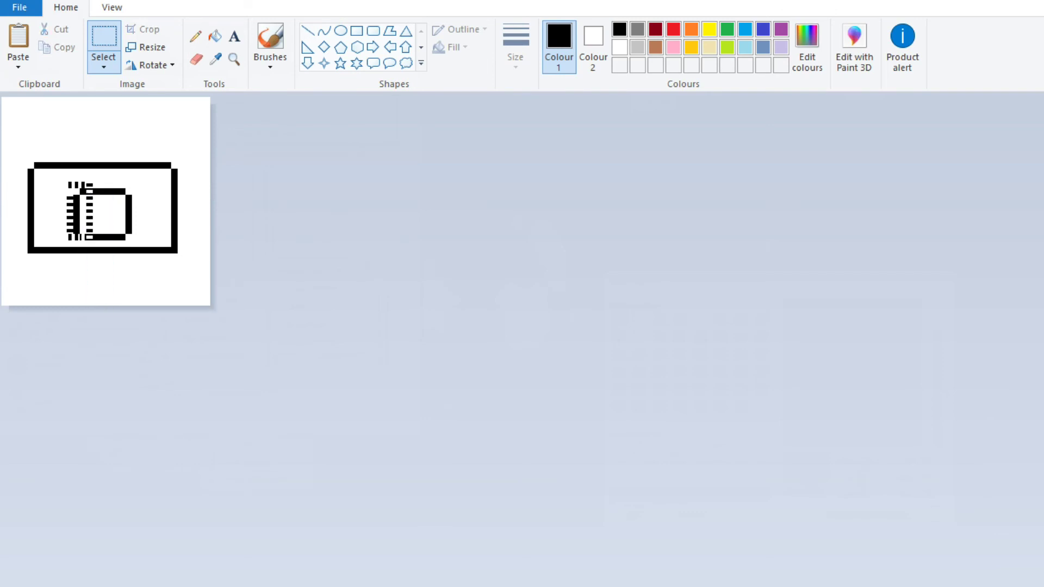
left_click(82, 189)
Draw a temporary vertical guide from the canvas's lower edge to the lens, and undo it
left_click(196, 36)
left_click_drag(103, 306, 103, 228)
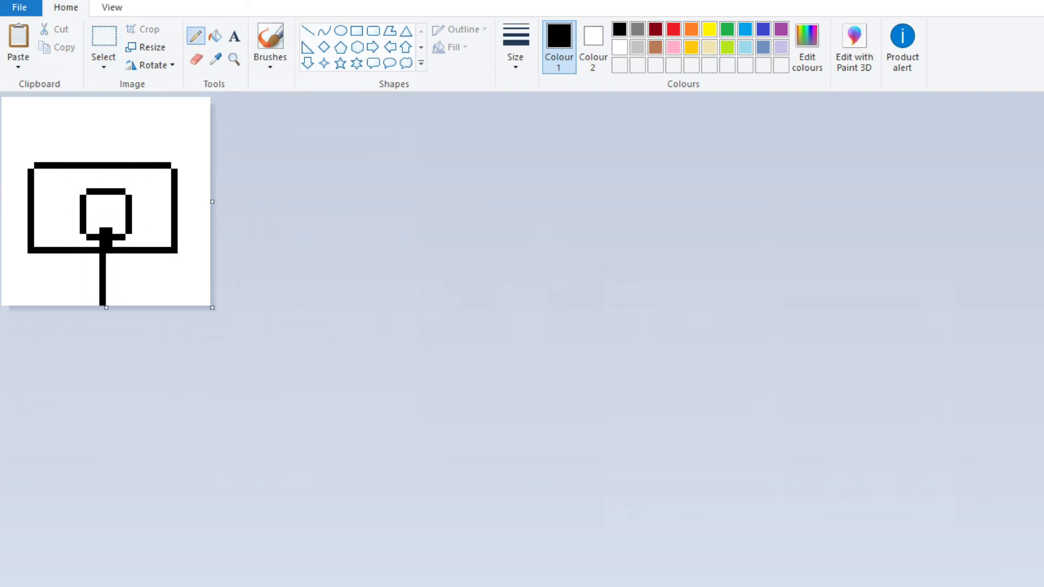
key("ctrl+z")
key("ctrl+z")
Move the lens outline up by one pixel within the camera body
left_click(103, 36)
key("ctrl+z")
key("ctrl+y")
key("ctrl+z")
key("ctrl+y")
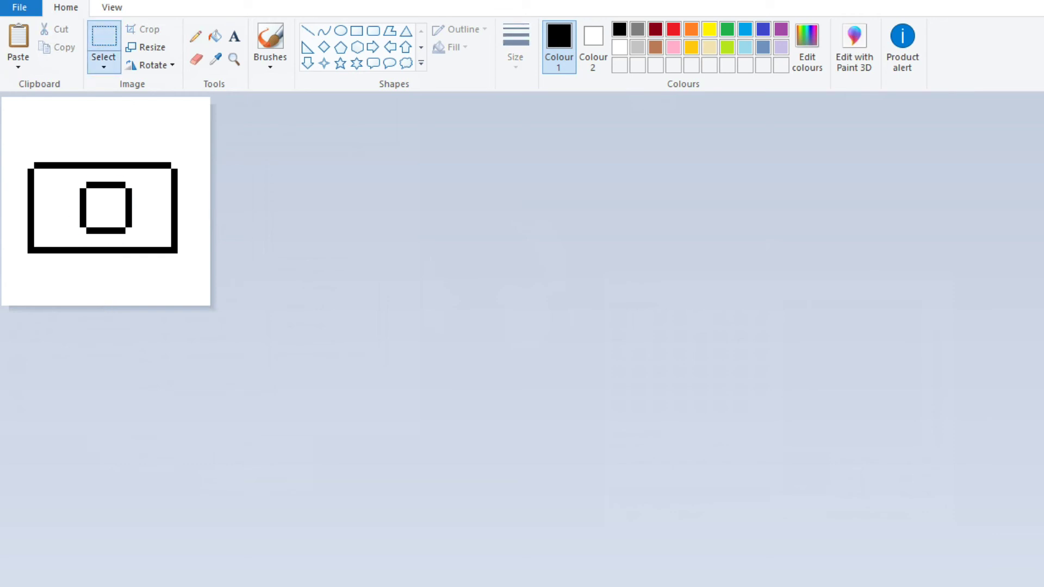
Draw a black frame on top of the camera body with a smaller rectangular screen outline inside it
left_click(196, 36)
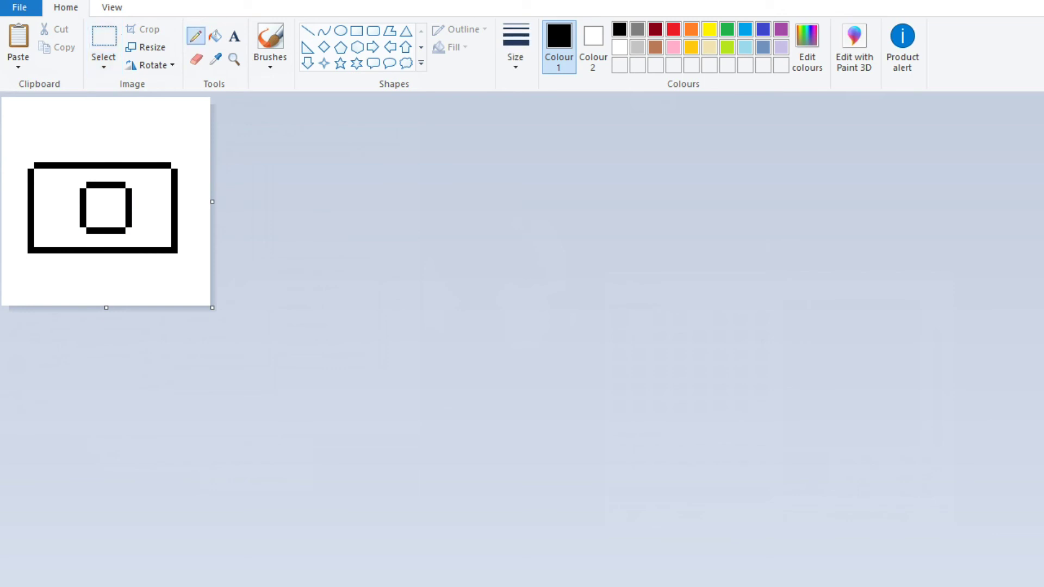
mouse_move(82, 119)
left_mouse_down()
mouse_move(151, 119)
mouse_move(154, 160)
left_mouse_up()
mouse_move(87, 152)
left_mouse_down()
mouse_move(138, 152)
mouse_move(119, 132)
mouse_move(87, 133)
mouse_move(149, 114)
mouse_move(154, 119)
mouse_move(85, 120)
mouse_move(124, 126)
mouse_move(102, 132)
mouse_move(138, 146)
left_mouse_up()
Colour the small screen with a lime strip along its lower edge and turquoise blue above
left_click(727, 47)
left_click(745, 29)
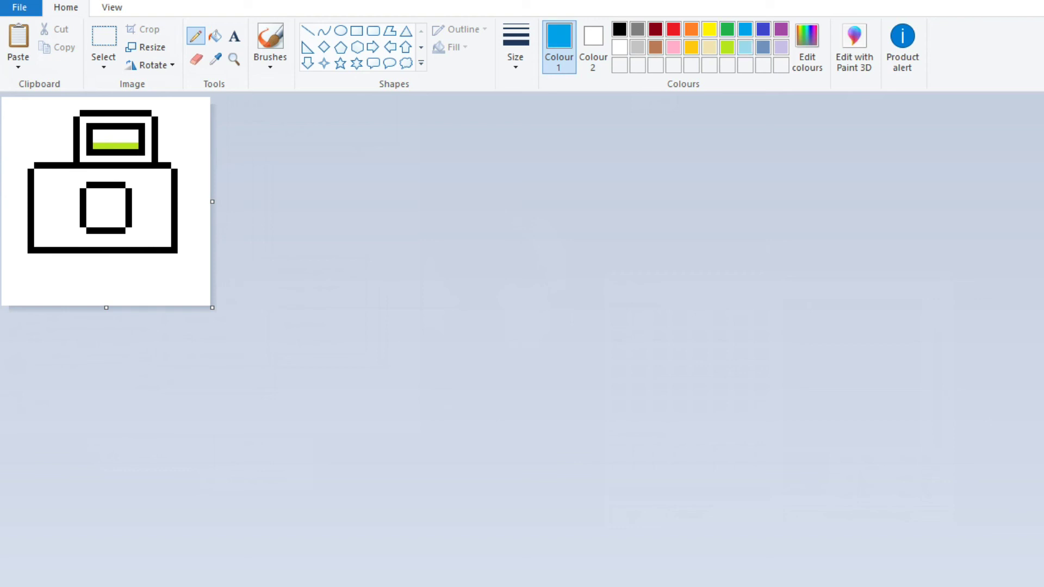
mouse_move(99, 136)
left_mouse_down()
mouse_move(144, 139)
mouse_move(92, 136)
left_mouse_up()
key("ctrl+z")
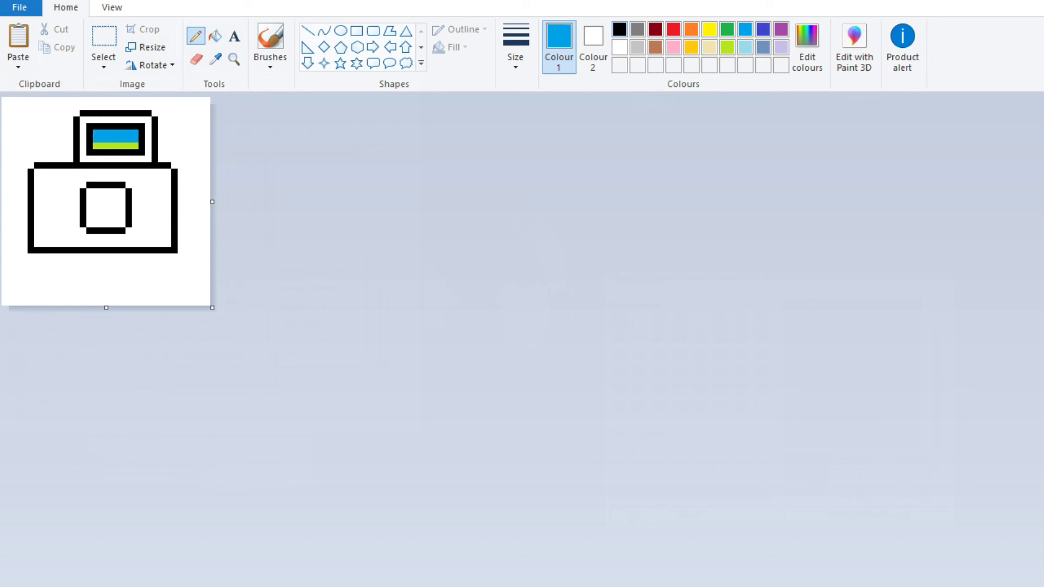
Outline a small black box inside the camera body's upper-left corner and fill the body around it with a custom dark grey
left_click(619, 29)
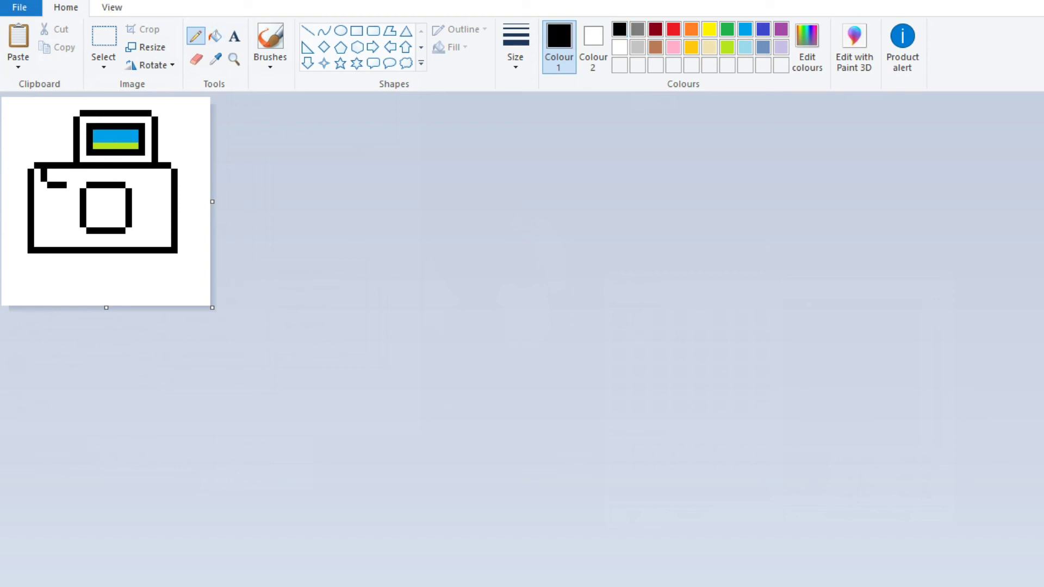
left_click(216, 35)
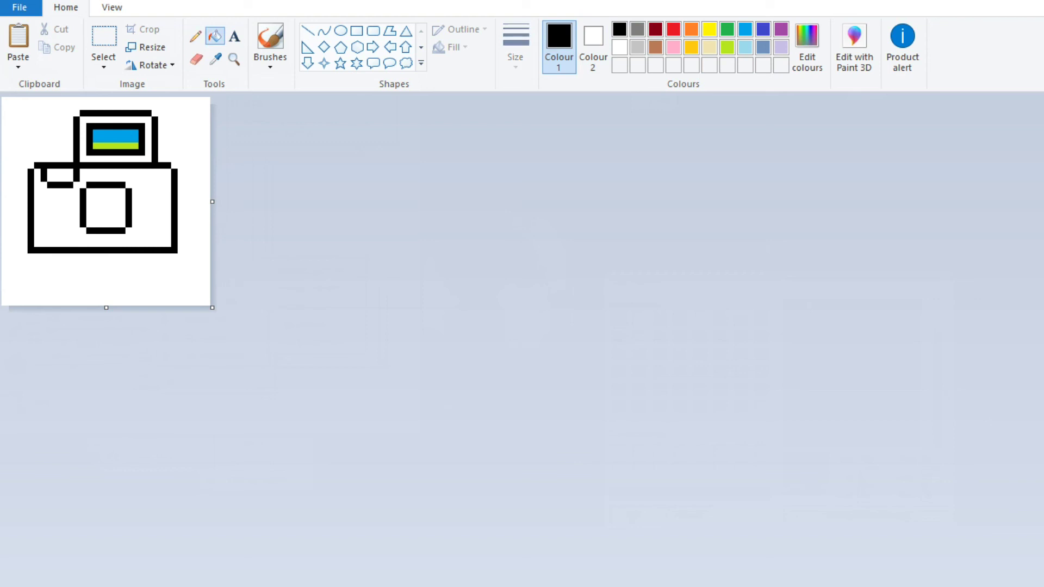
left_click(808, 48)
key("Return")
left_click(147, 229)
left_click(807, 47)
key("Return")
left_click(147, 228)
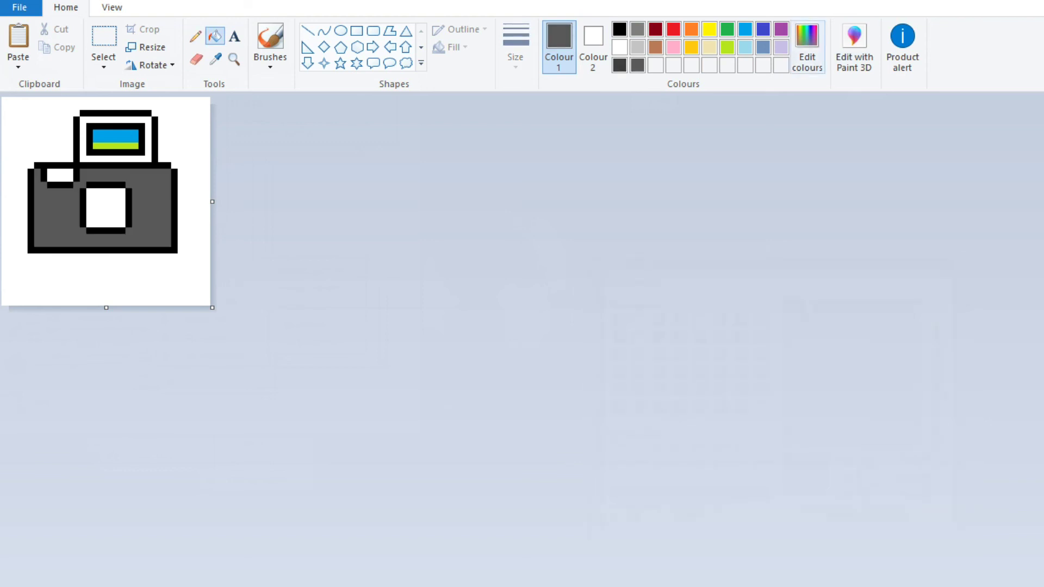
Fill the lens and the small box in the camera body's corner with a darker custom grey
left_click(807, 48)
left_click_drag(953, 393, 953, 414)
key("Return")
left_click(106, 207)
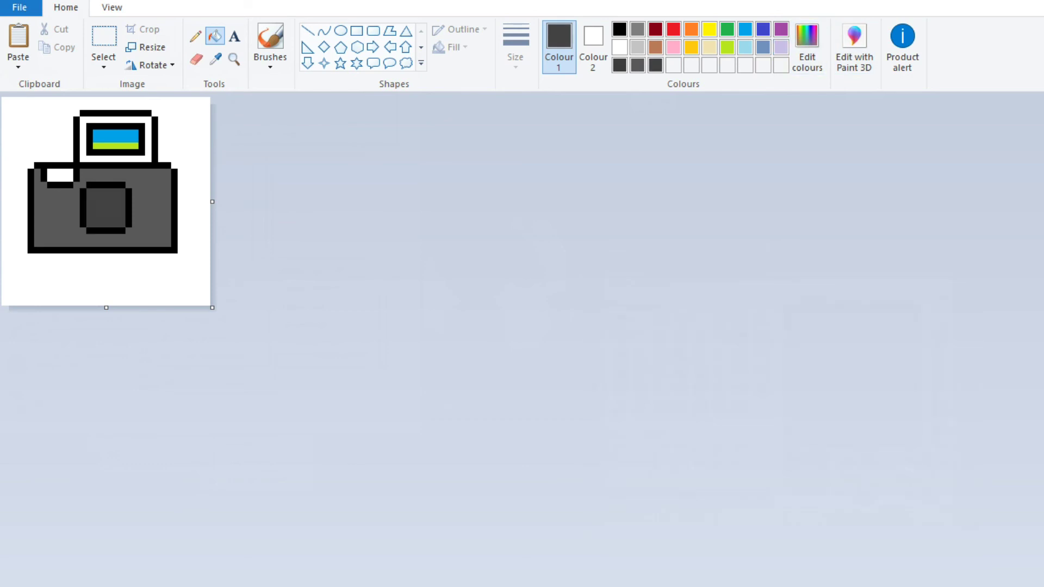
left_click(60, 175)
Fill the area around the small screen with the camera body's grey and save the picture
left_click(215, 59)
left_click(147, 228)
left_click(83, 142)
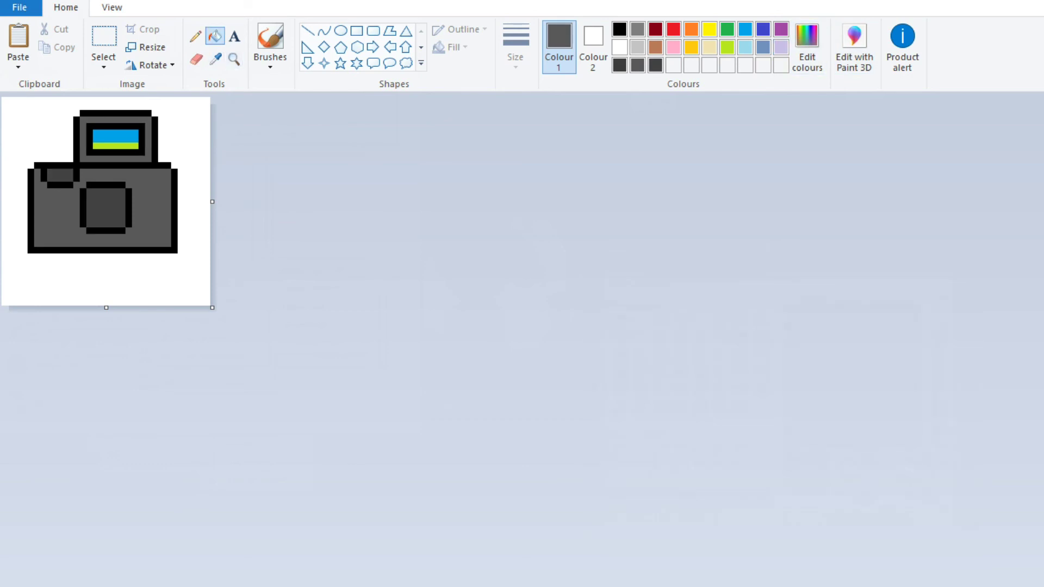
left_click(19, 7)
left_click(42, 105)
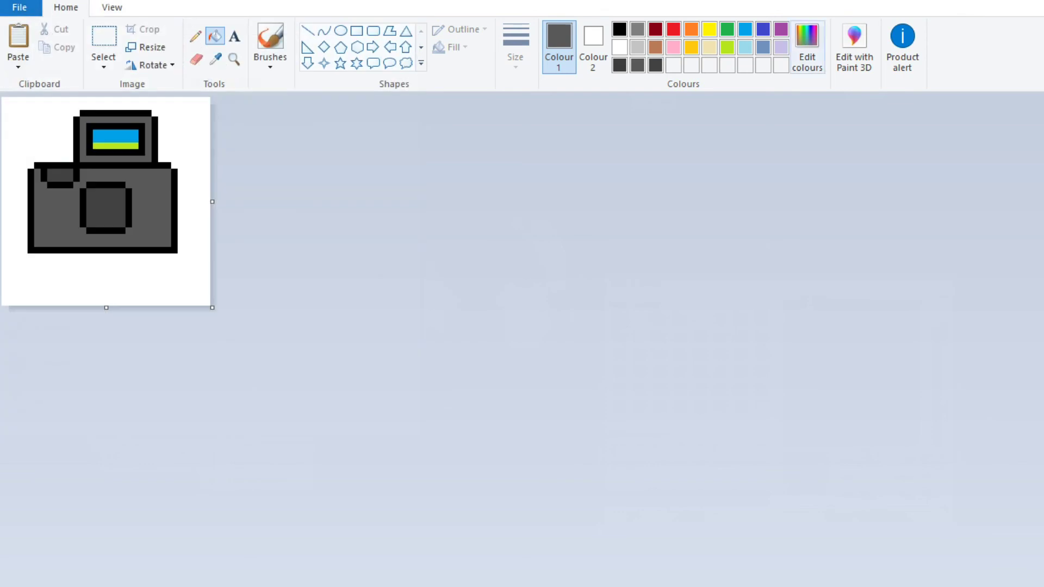